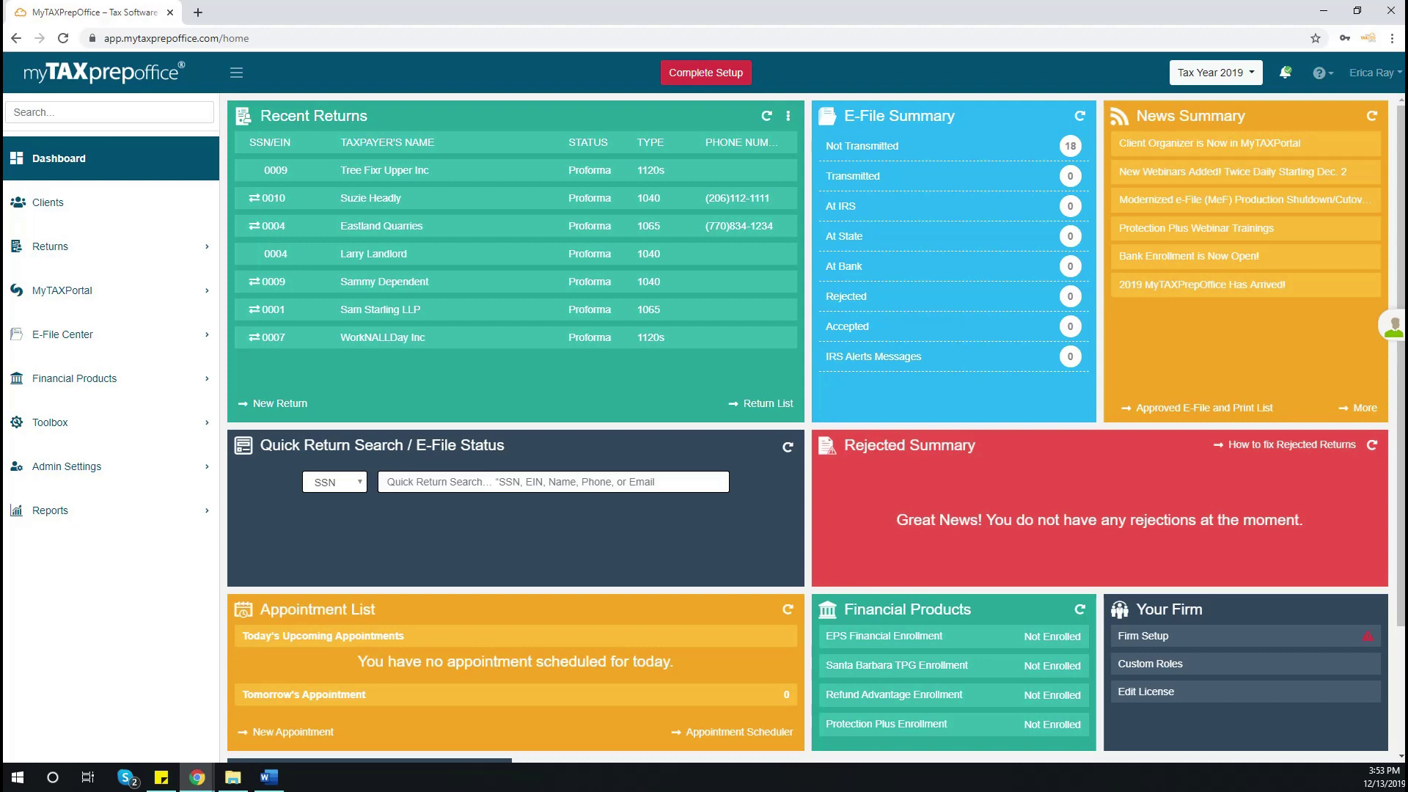
Expand MyTAXPortal in the sidebar and open its Settings page on the General tab.
click(159, 301)
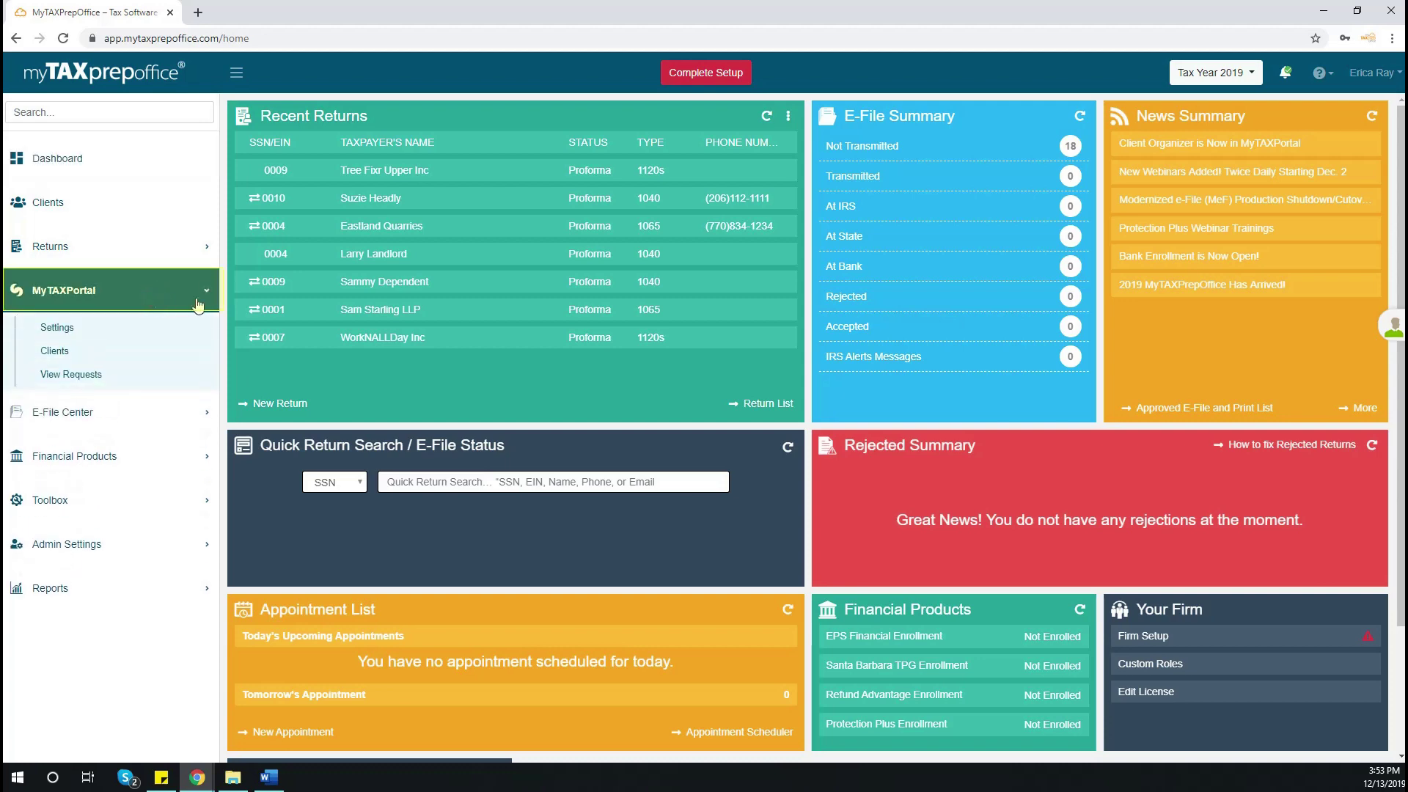
drag(1401, 447, 1401, 585)
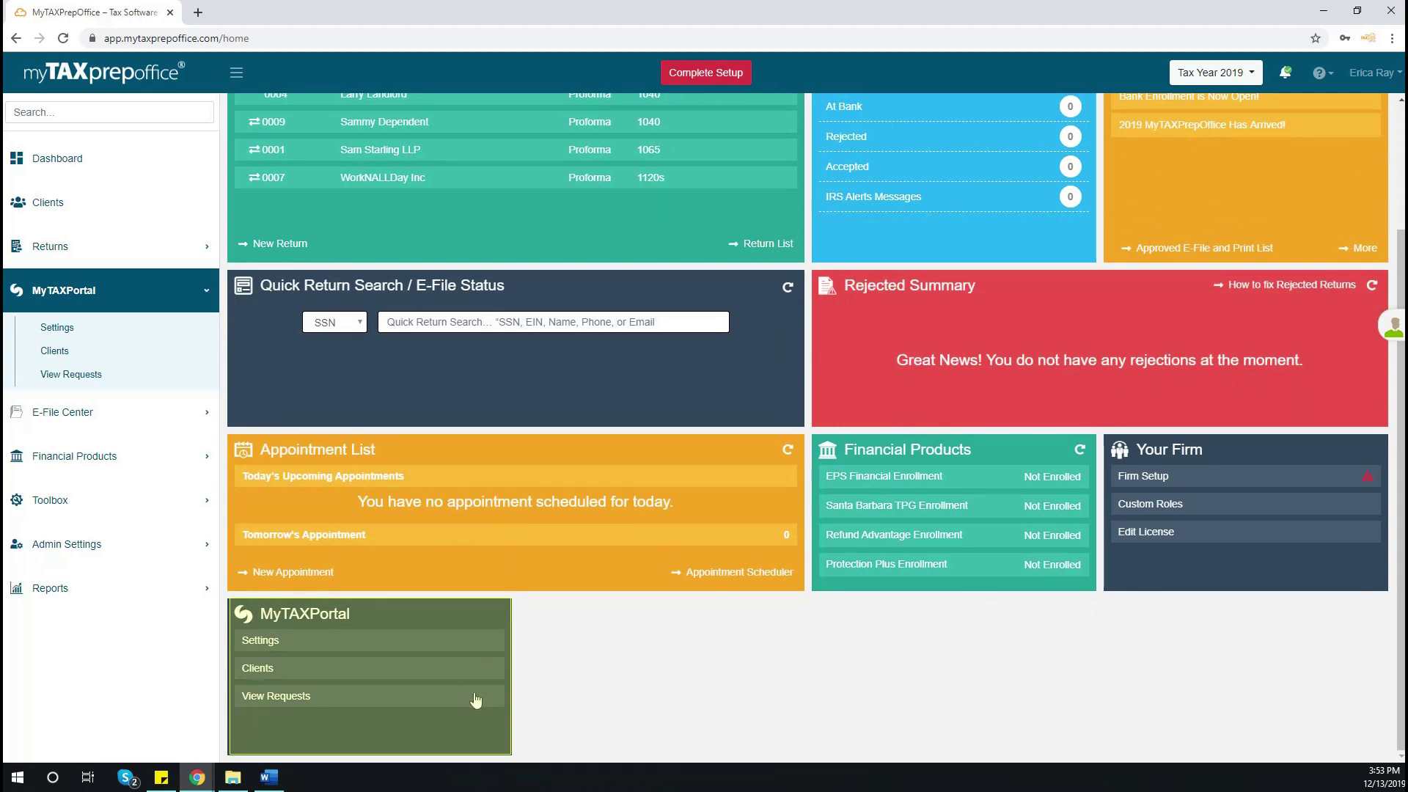
click(130, 336)
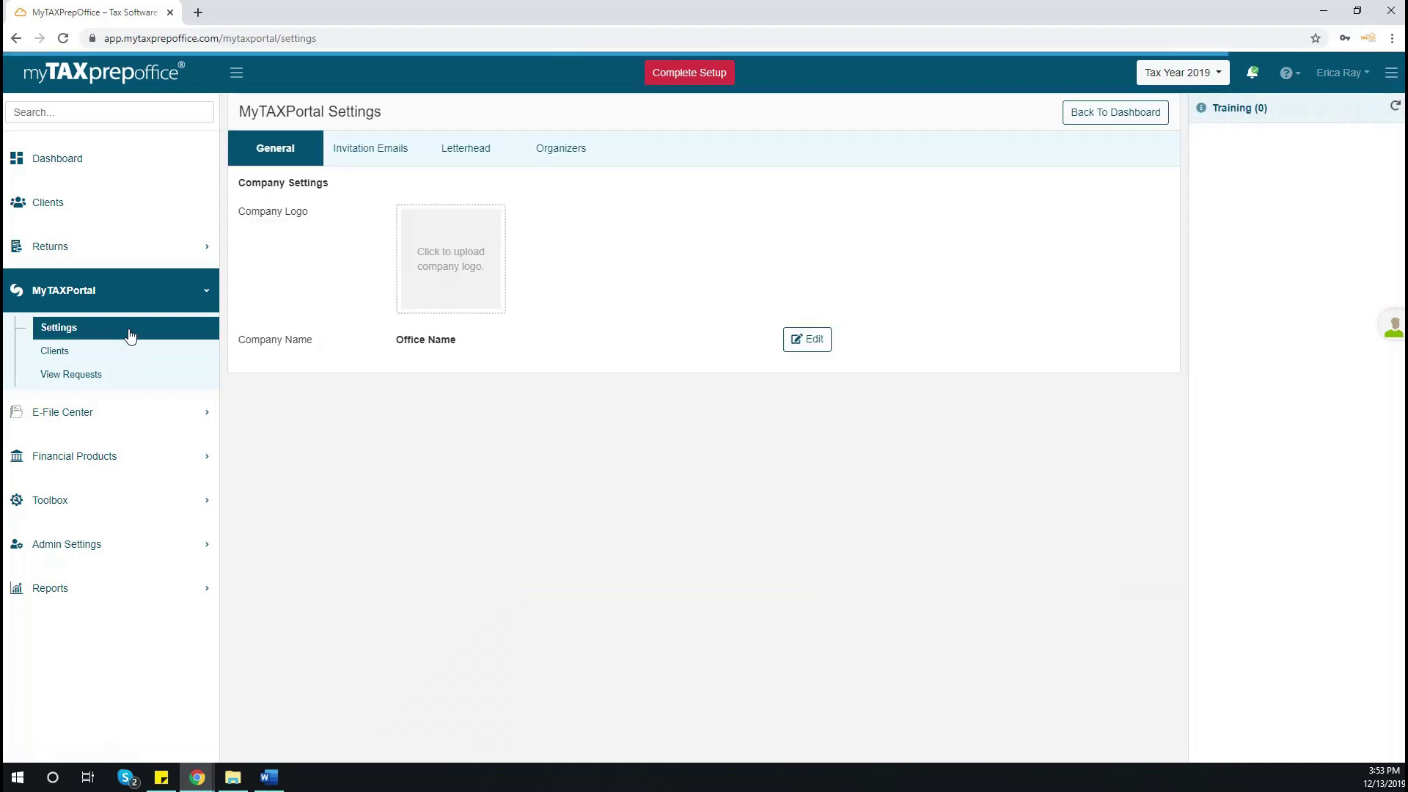
Upload the MTPO image, widen the crop area, and save it as the company logo.
click(444, 276)
click(351, 144)
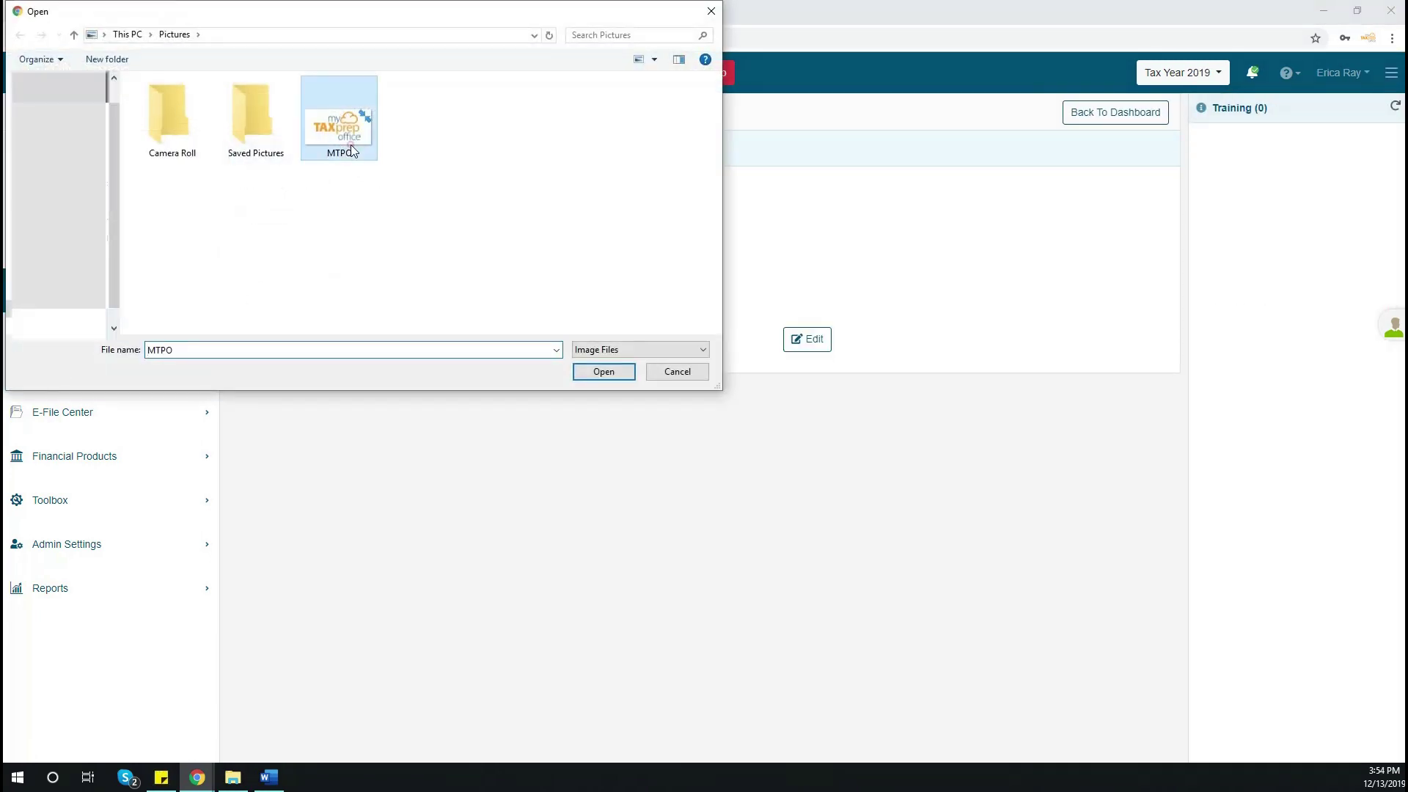
click(604, 372)
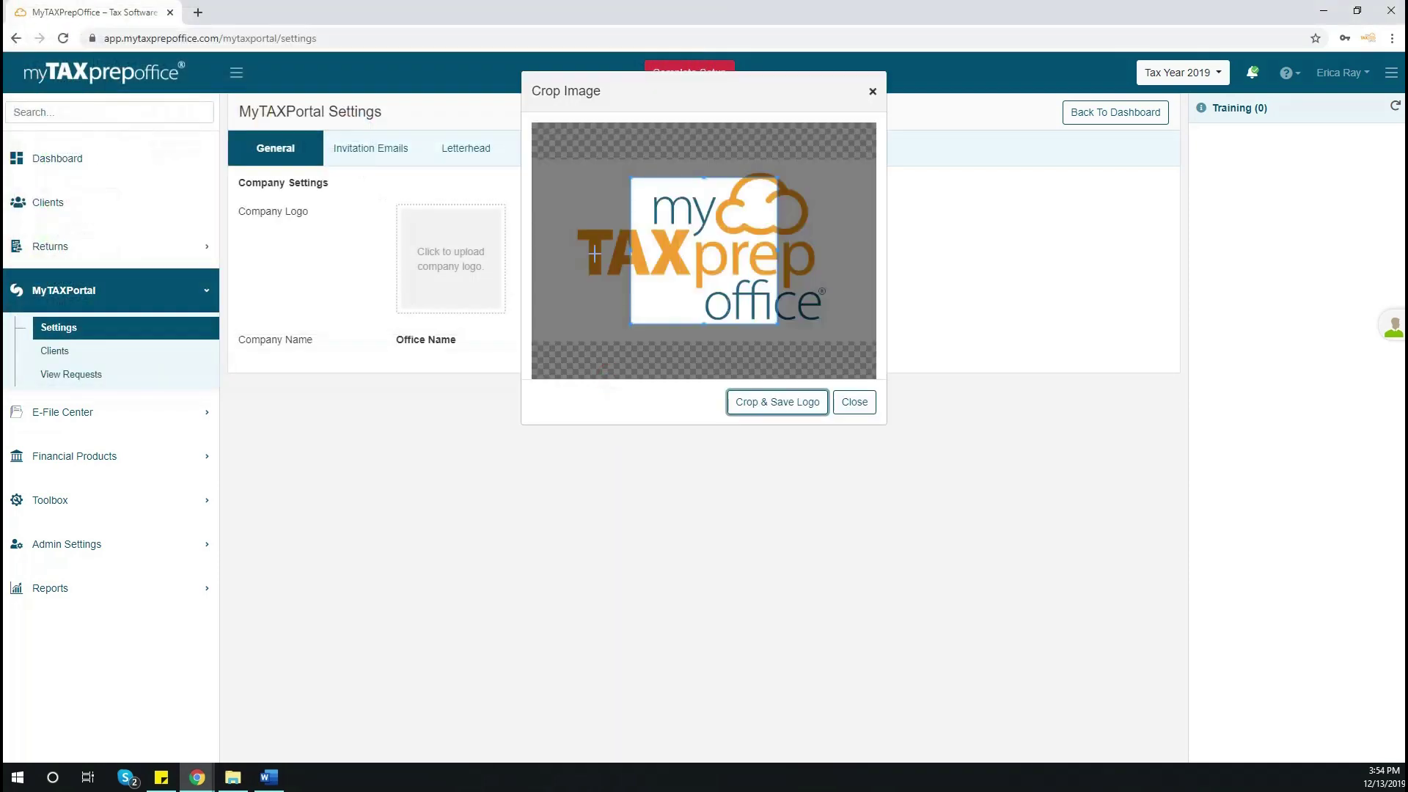
drag(632, 251, 579, 251)
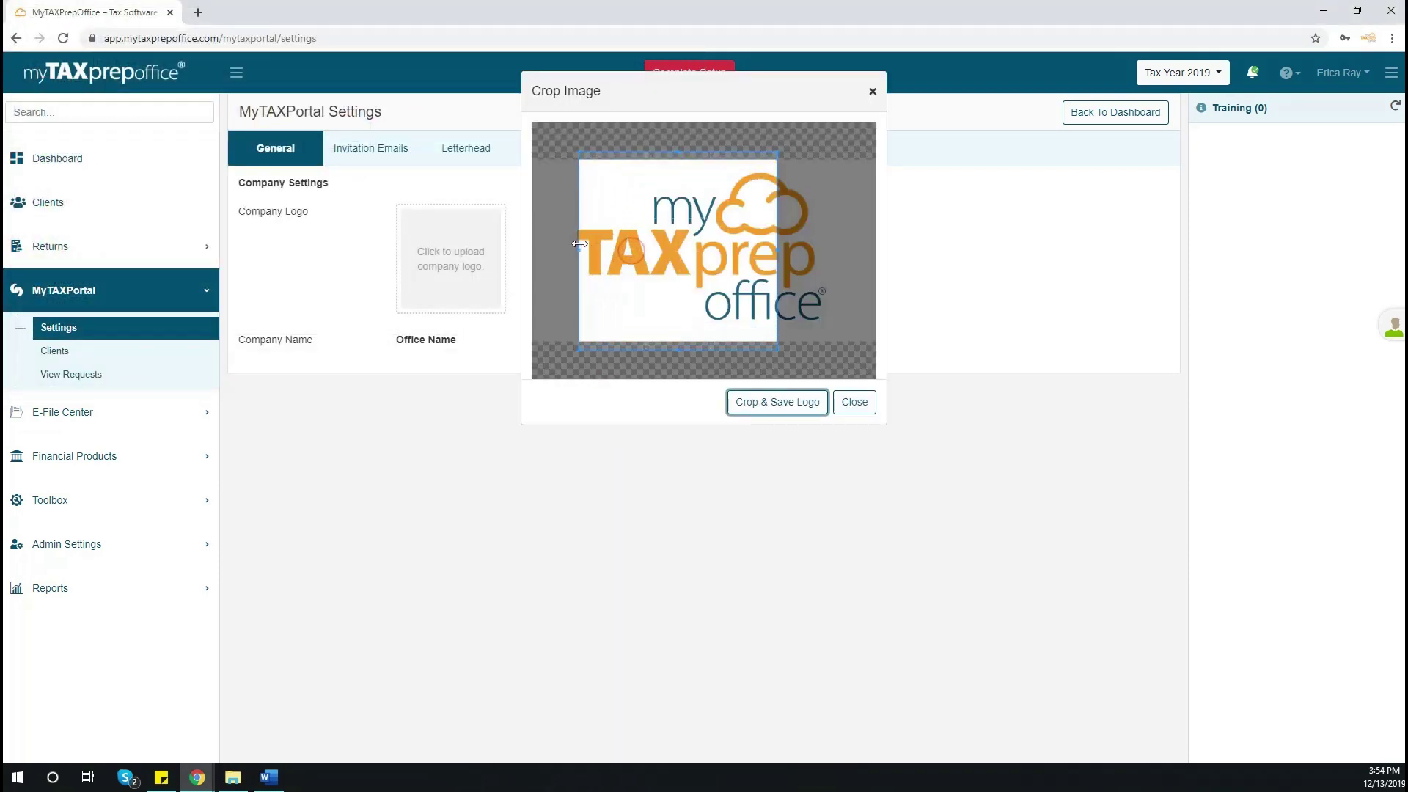
drag(778, 251, 828, 251)
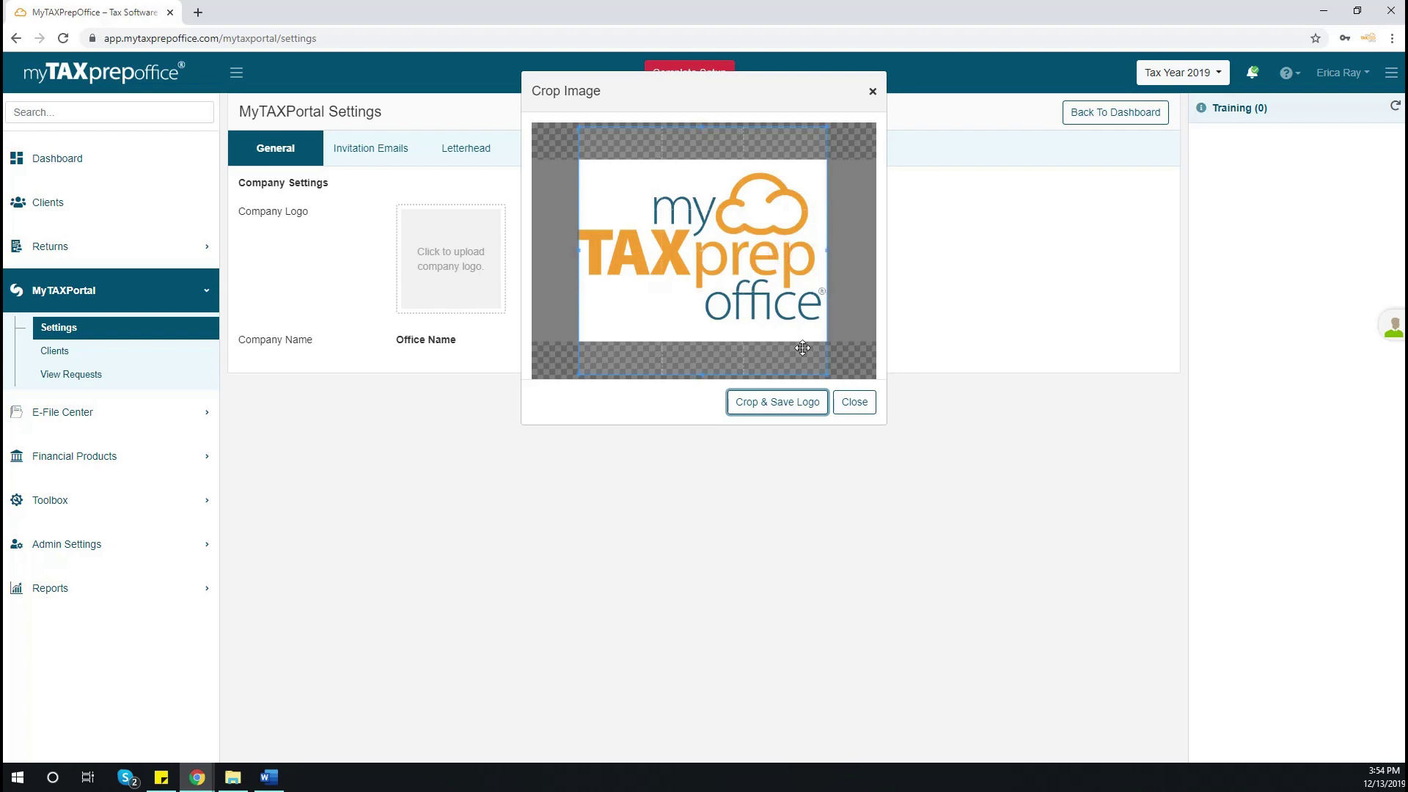
click(797, 417)
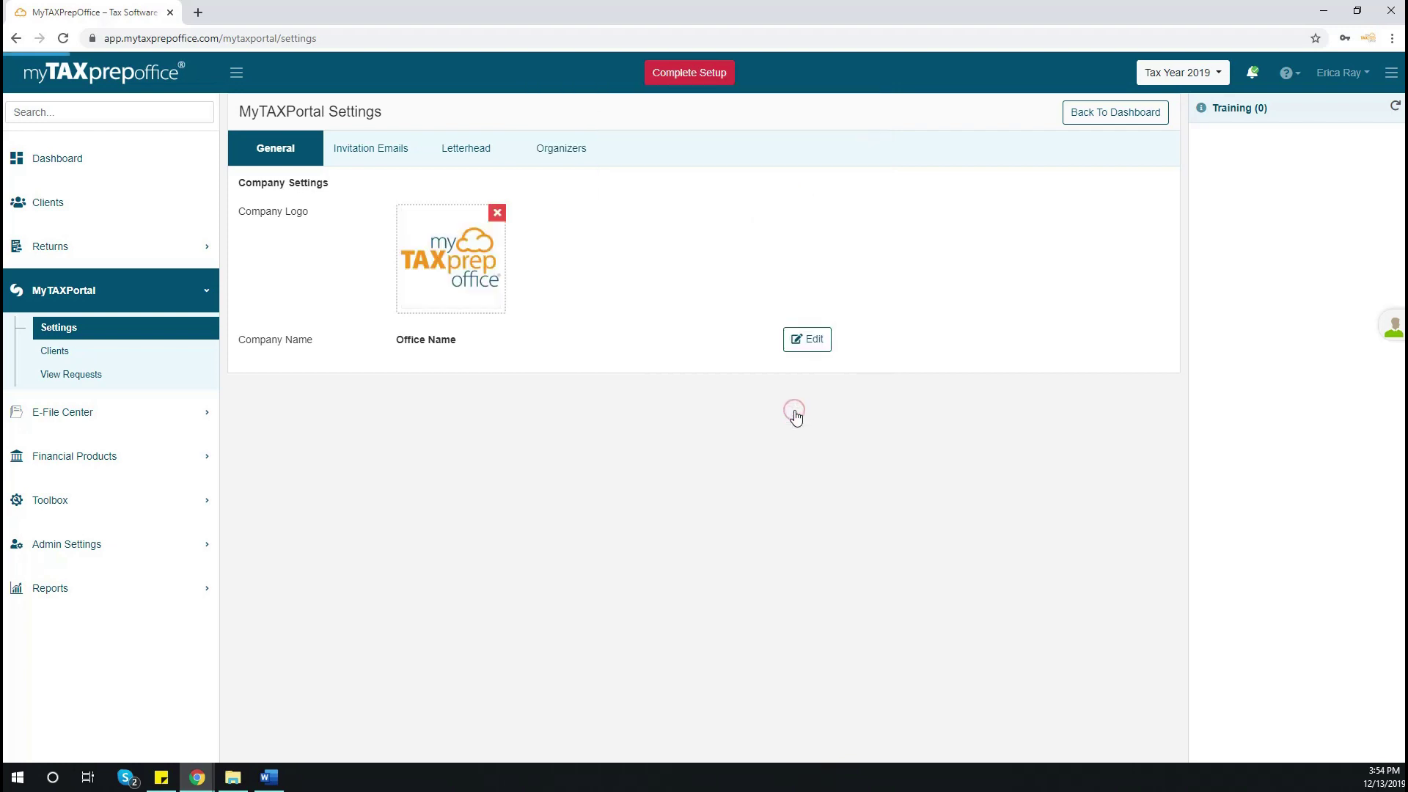
Rename the company to MyTAXPrepOffice and show the Invitation Emails templates.
click(820, 343)
triple_click(517, 343)
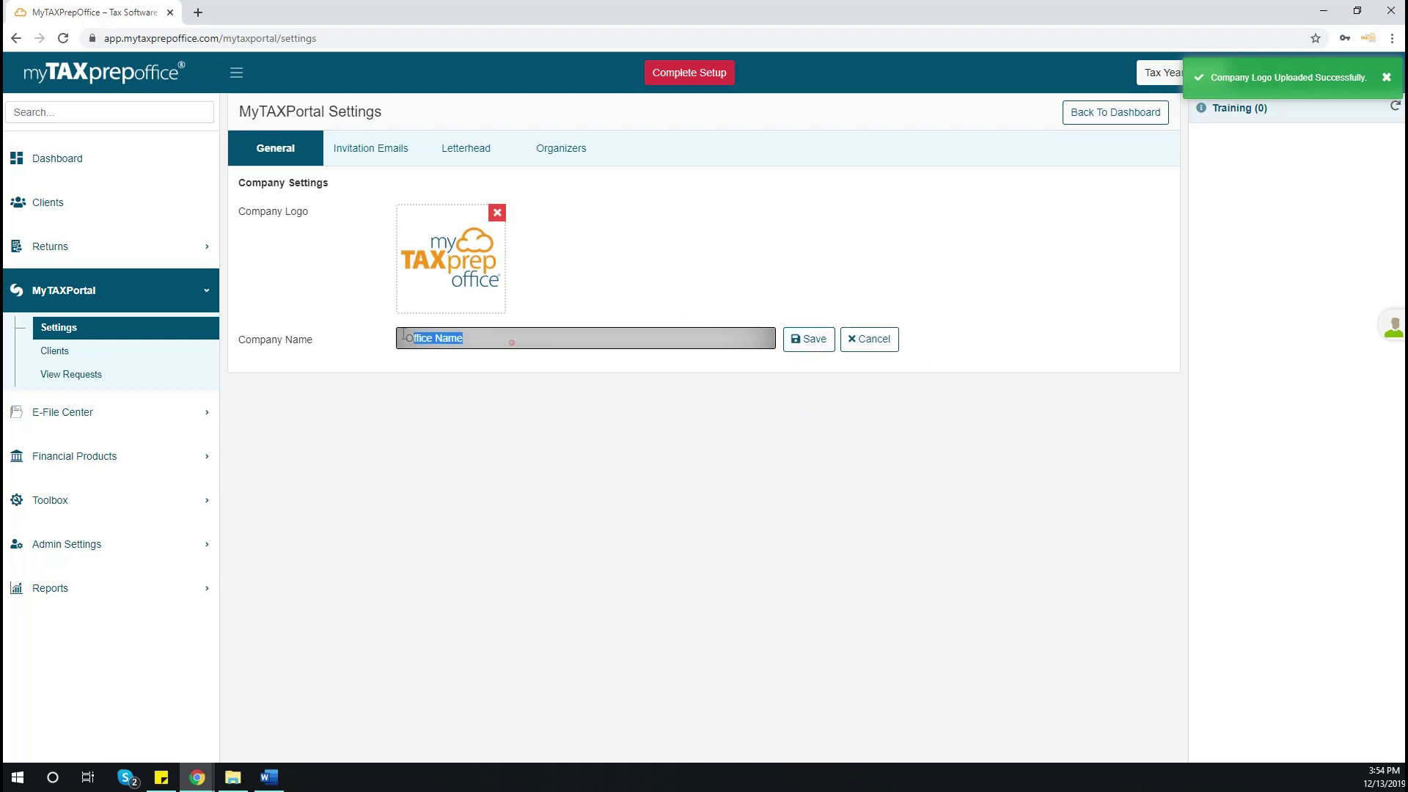
text(MyTAXPrep)
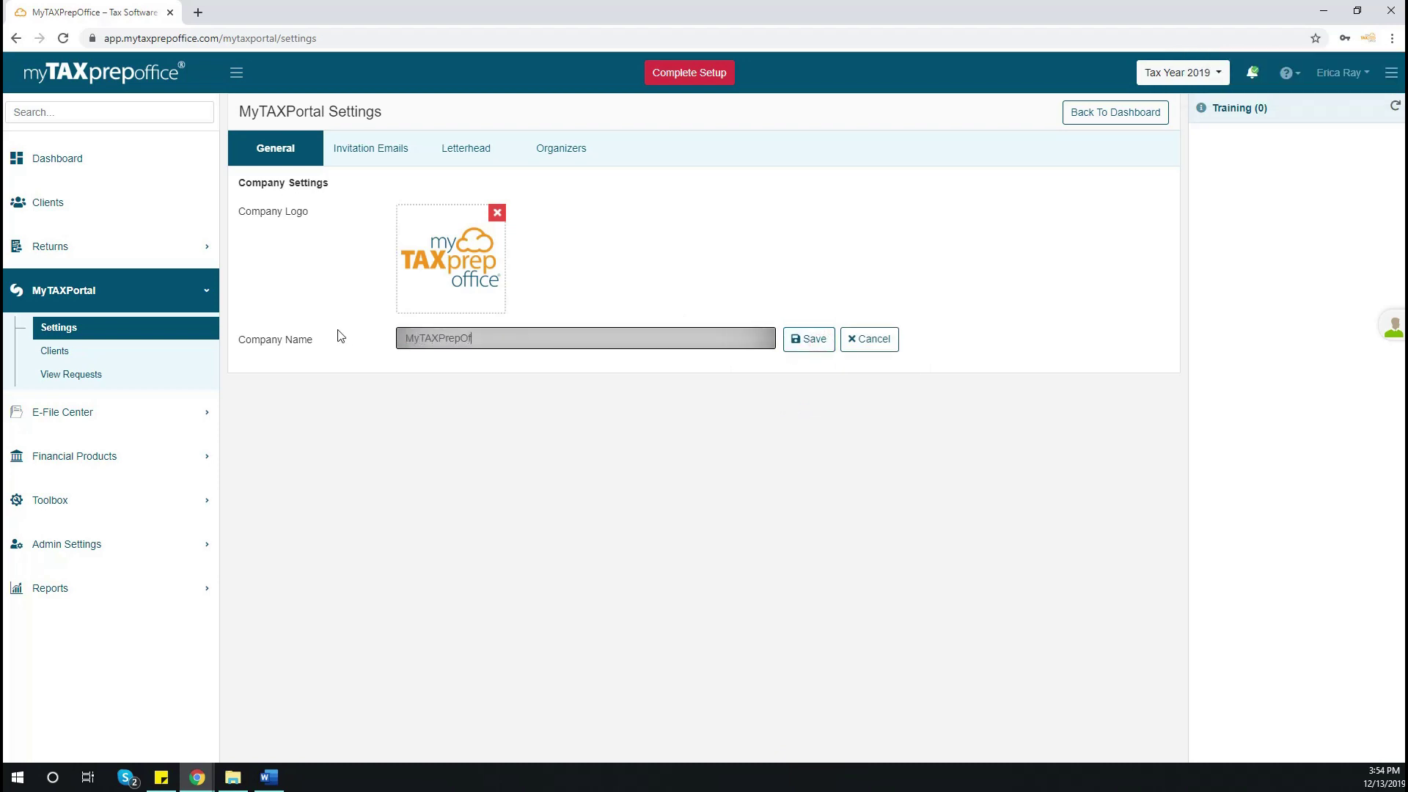
click(830, 343)
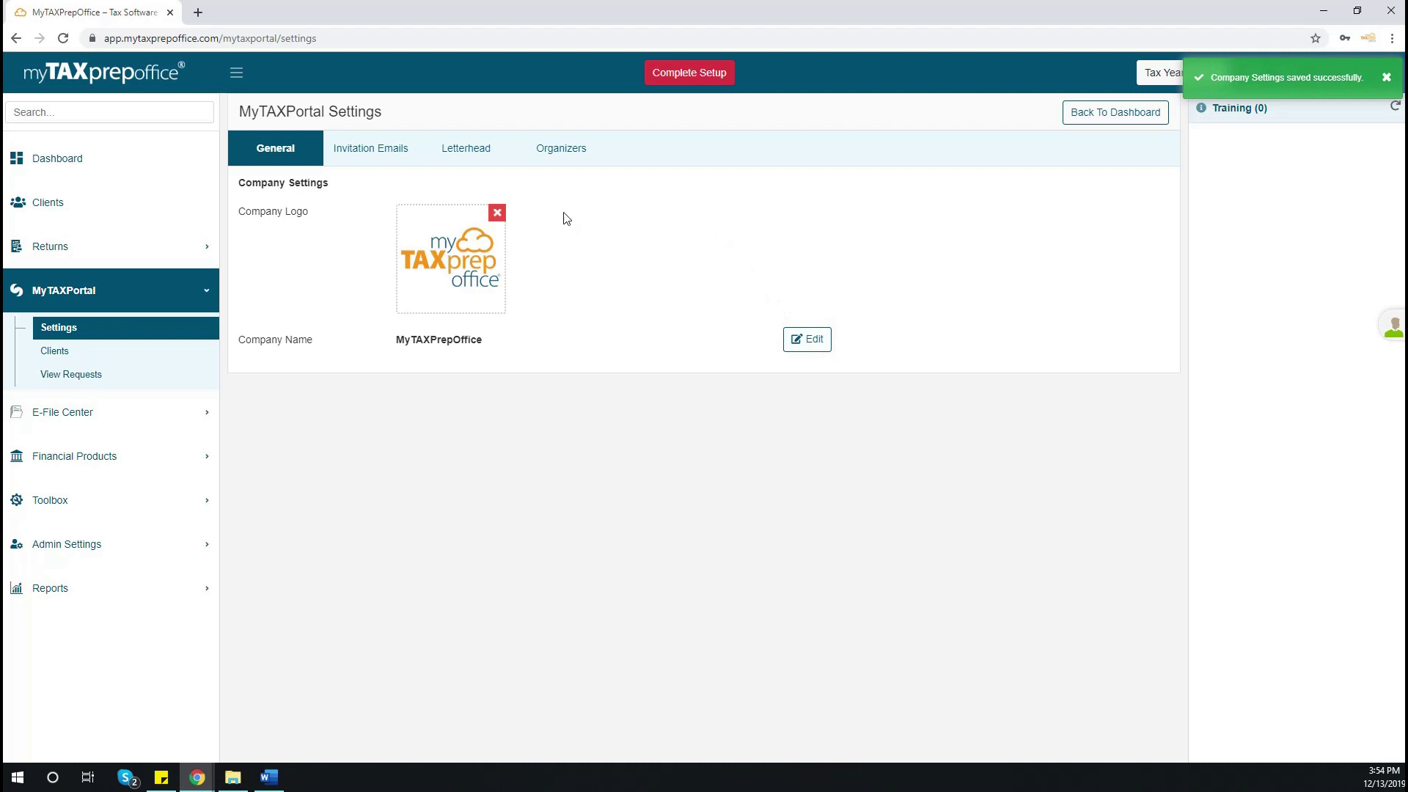
click(373, 159)
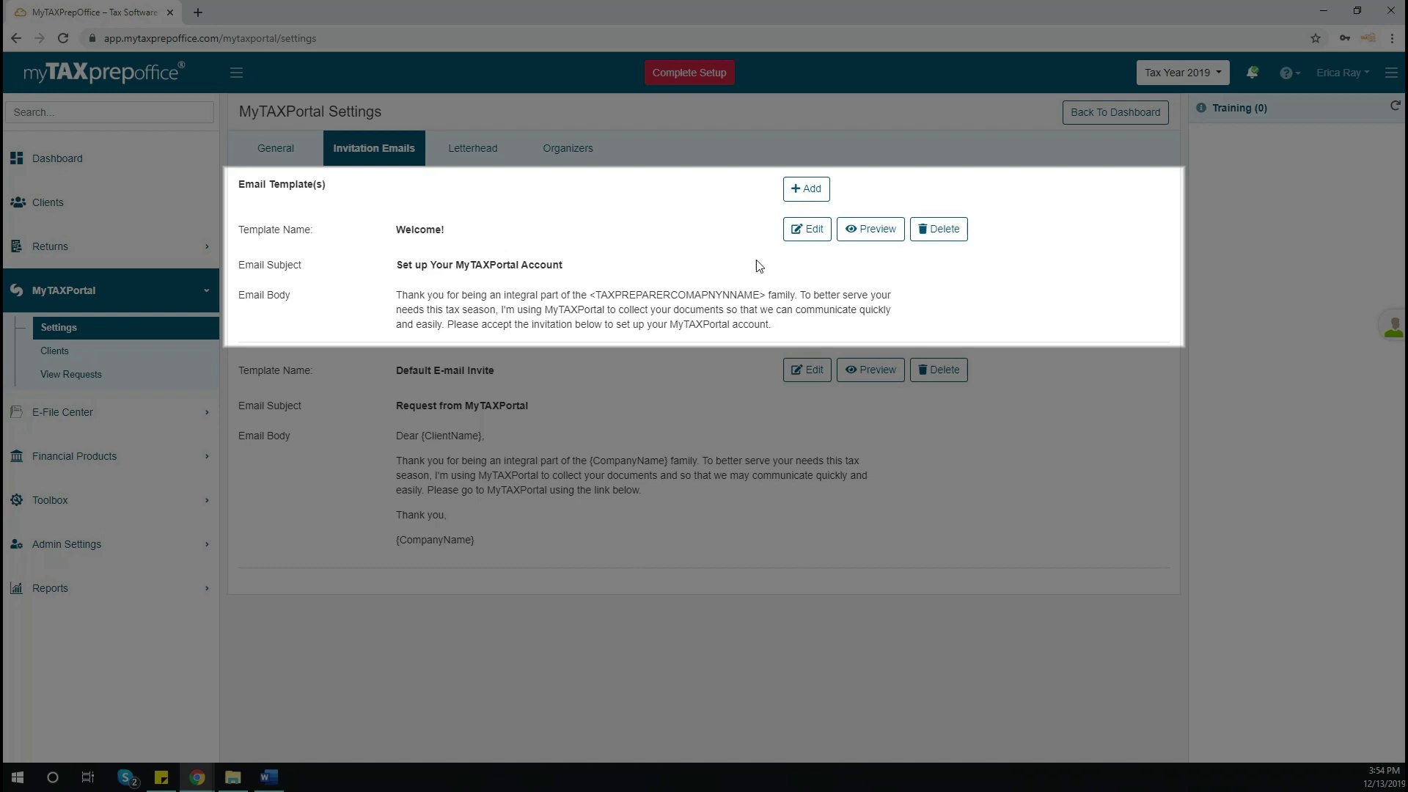
Save the Welcome! invitation template and preview the email clients will receive.
click(807, 233)
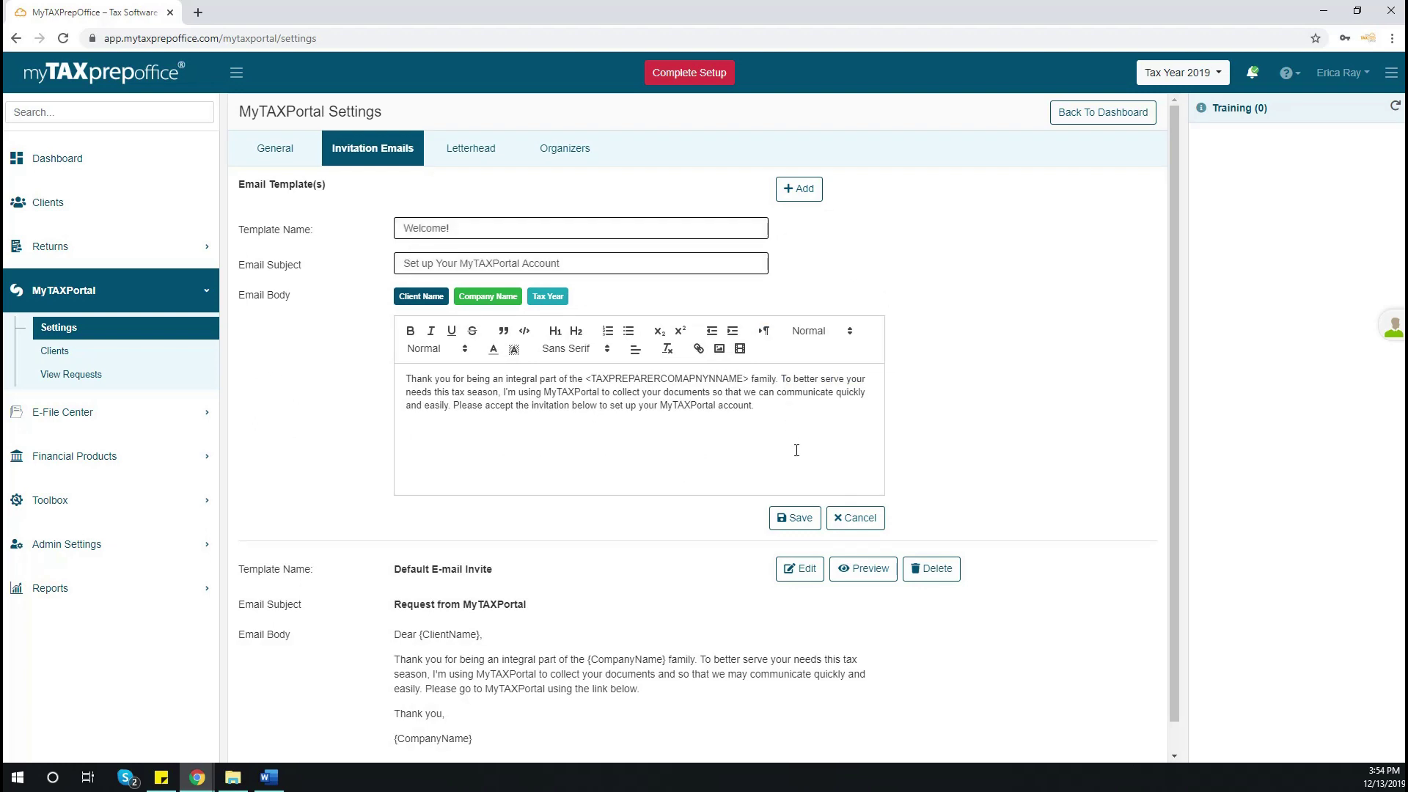
click(798, 518)
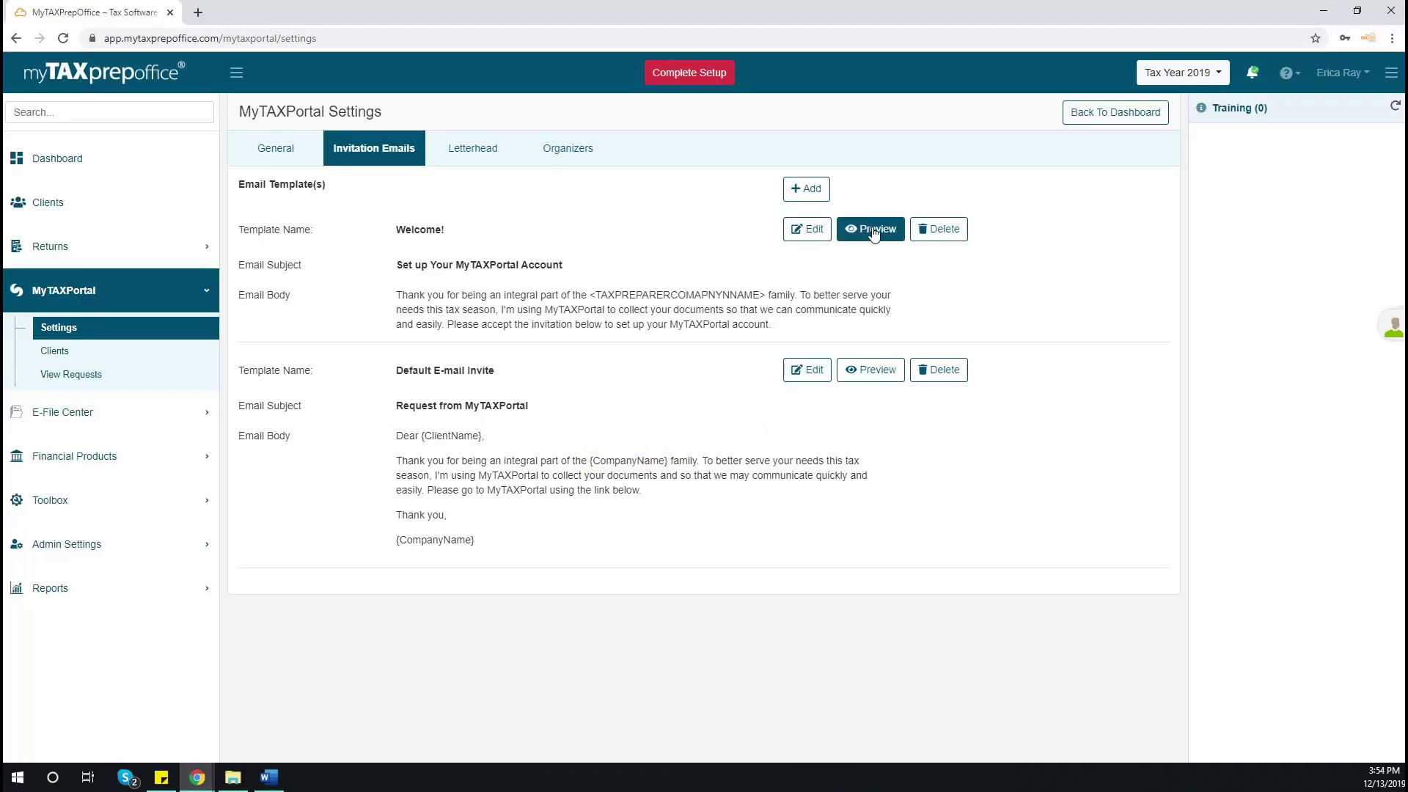
click(870, 228)
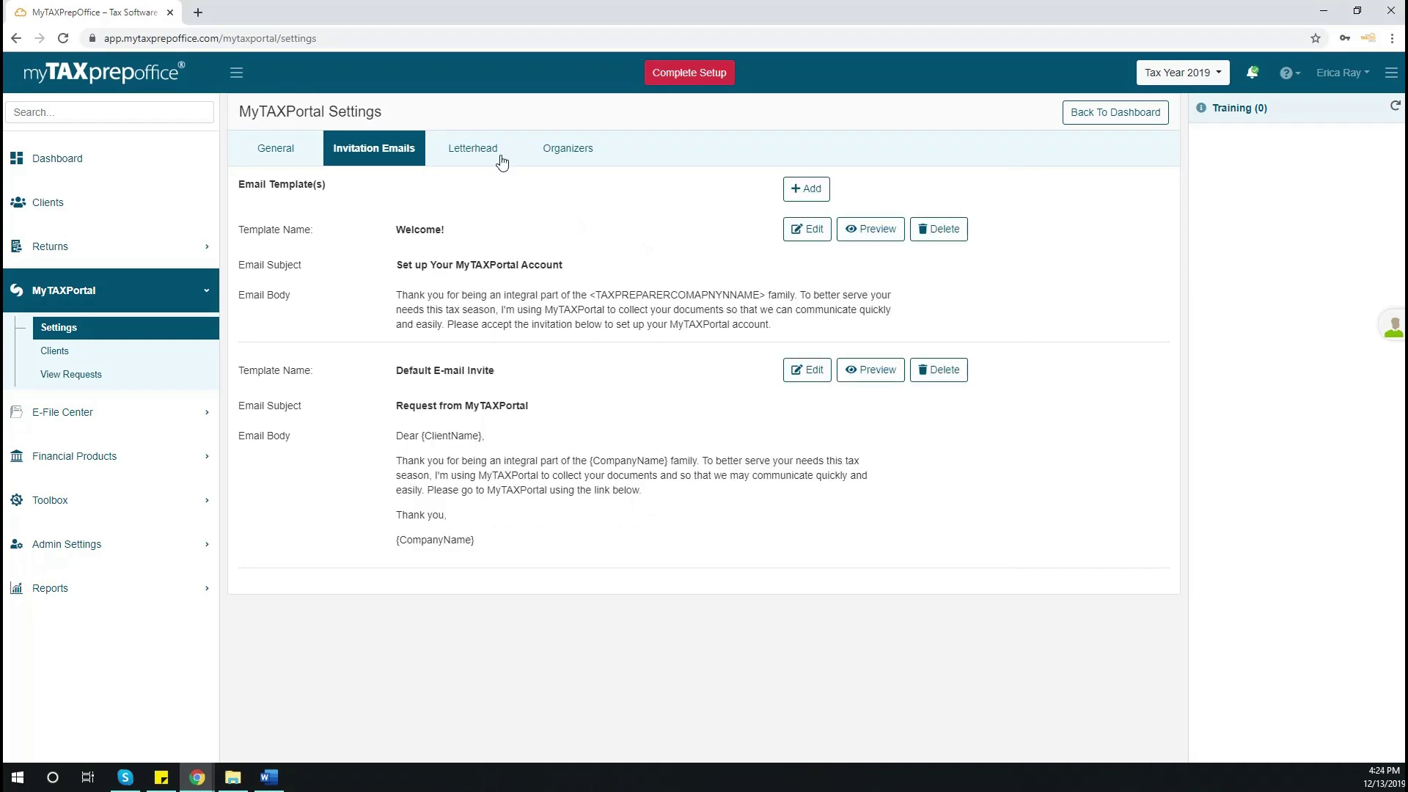
click(474, 148)
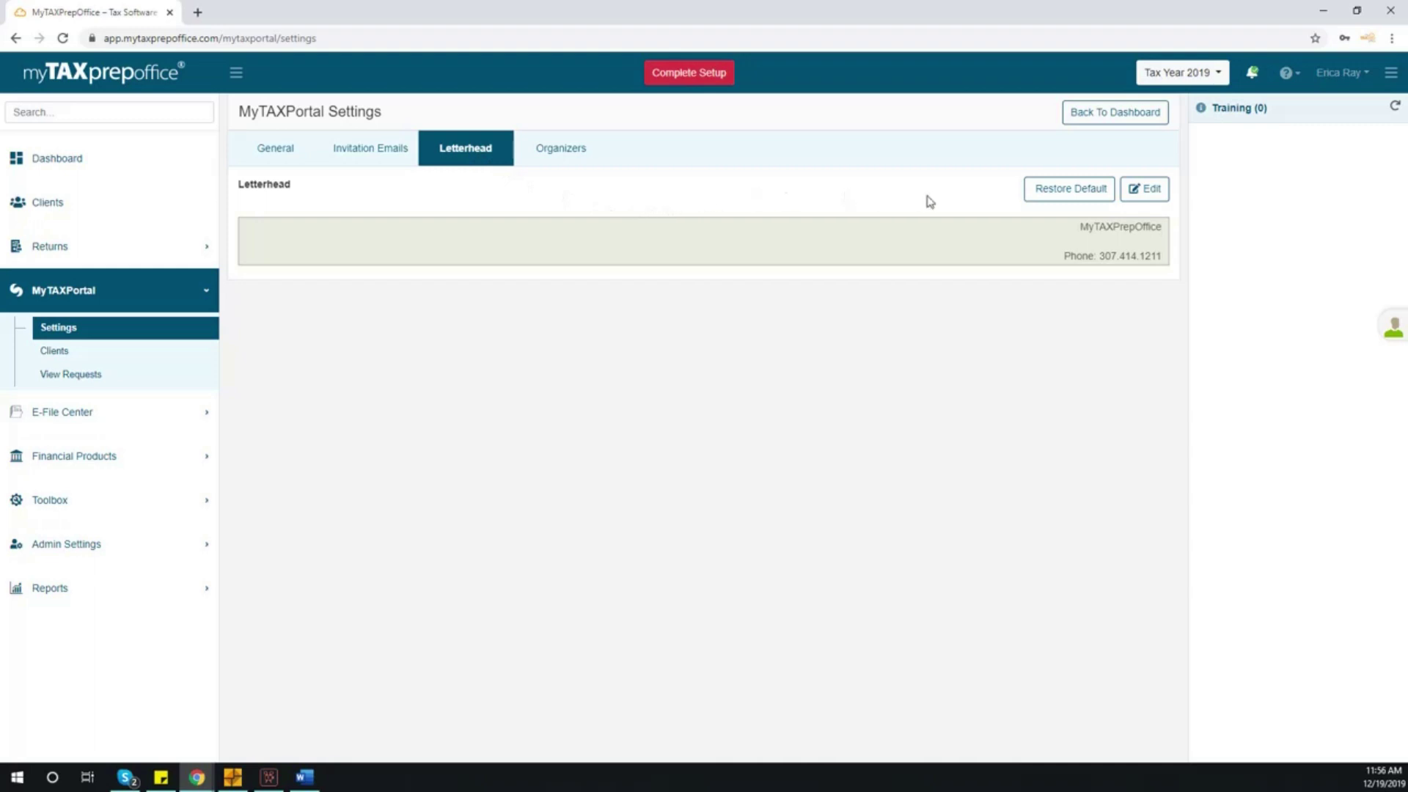
Edit the letterhead, then open Organizer 1040 for editing and scroll its questions.
click(1146, 192)
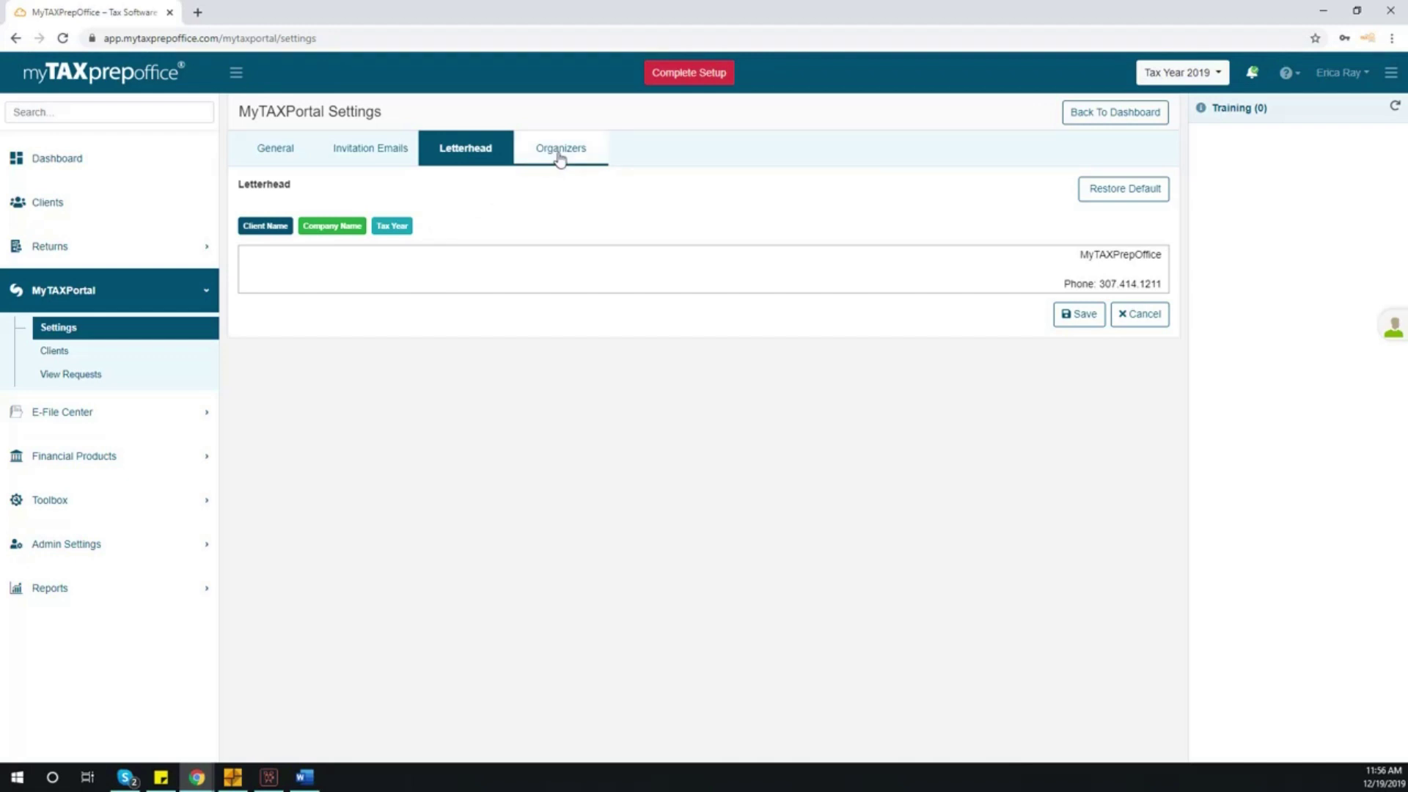
click(560, 156)
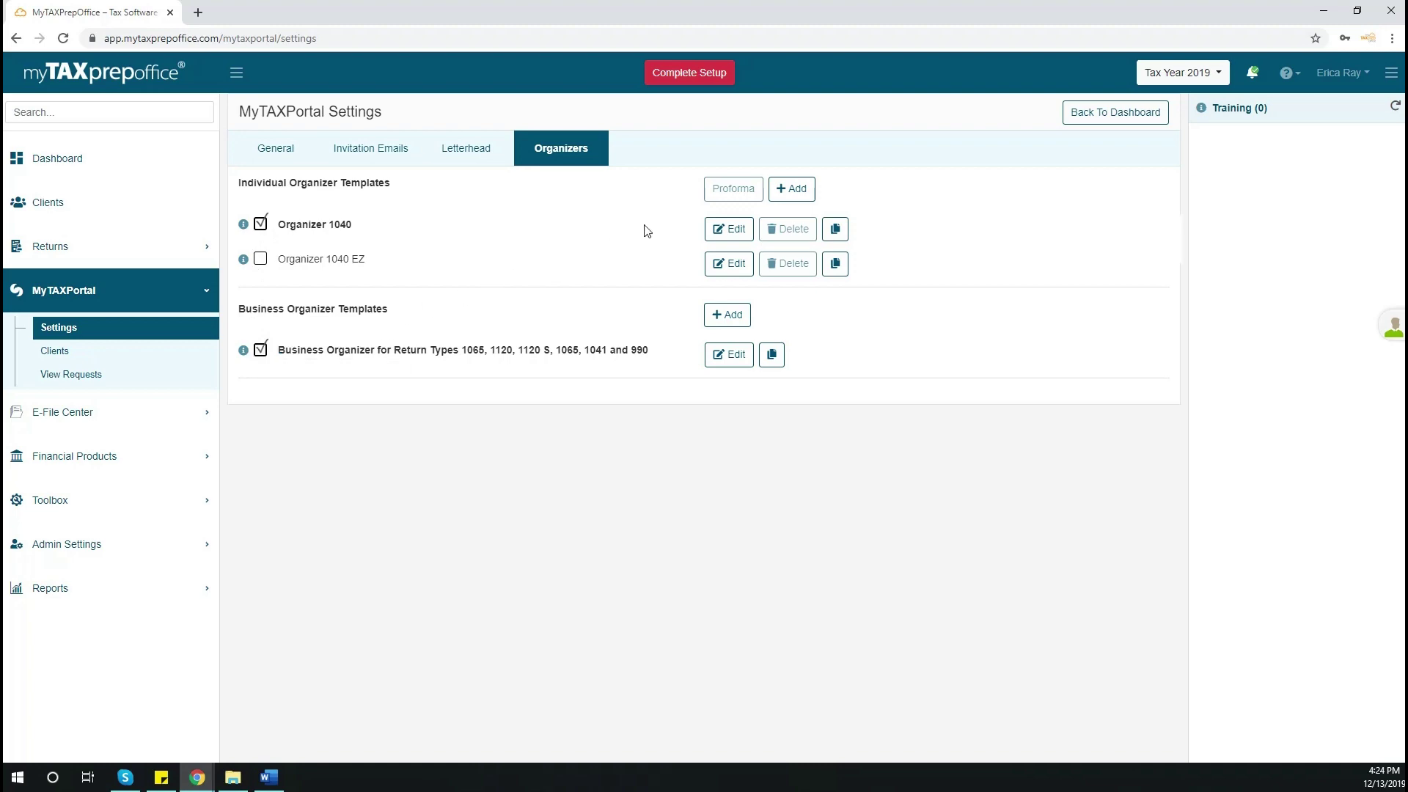
click(729, 230)
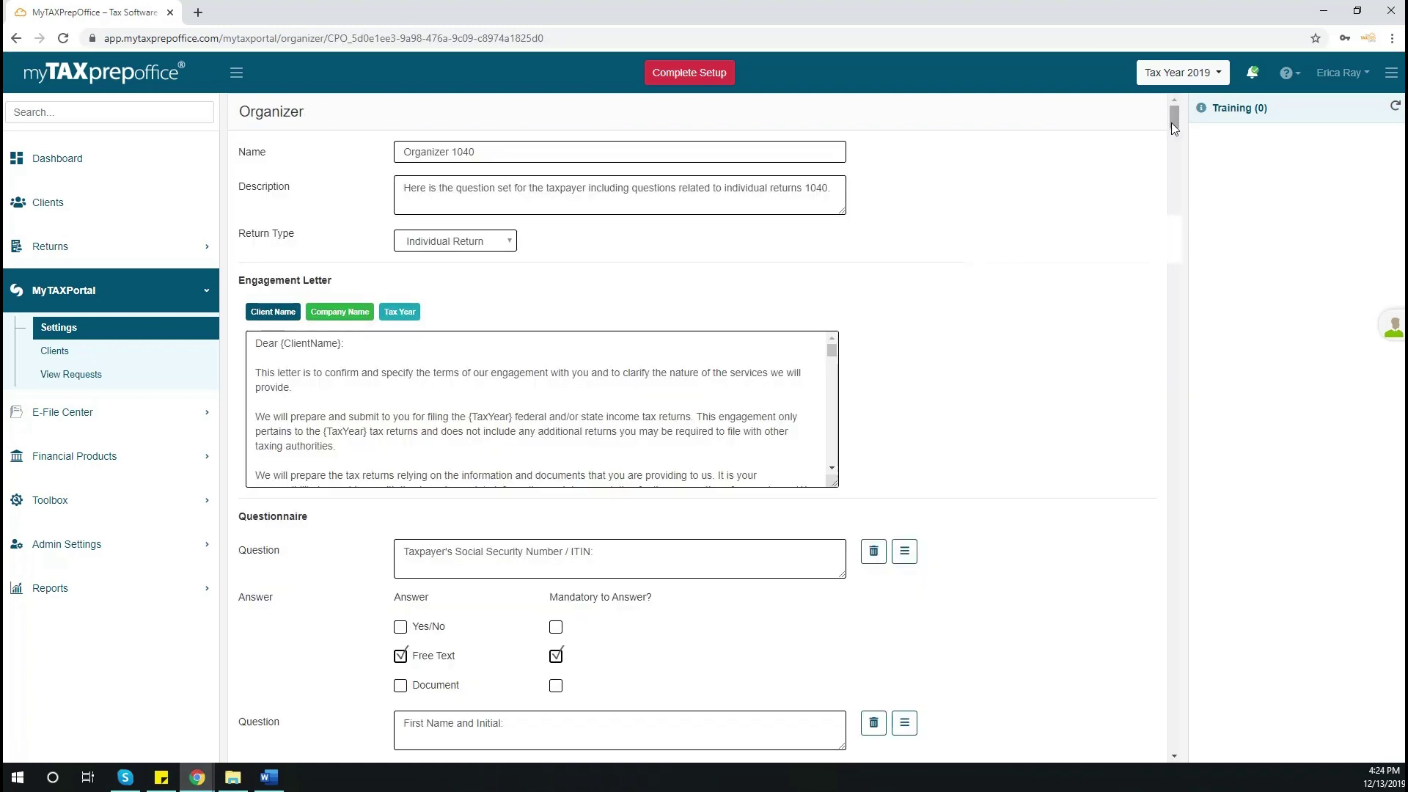
drag(1172, 122, 1122, 191)
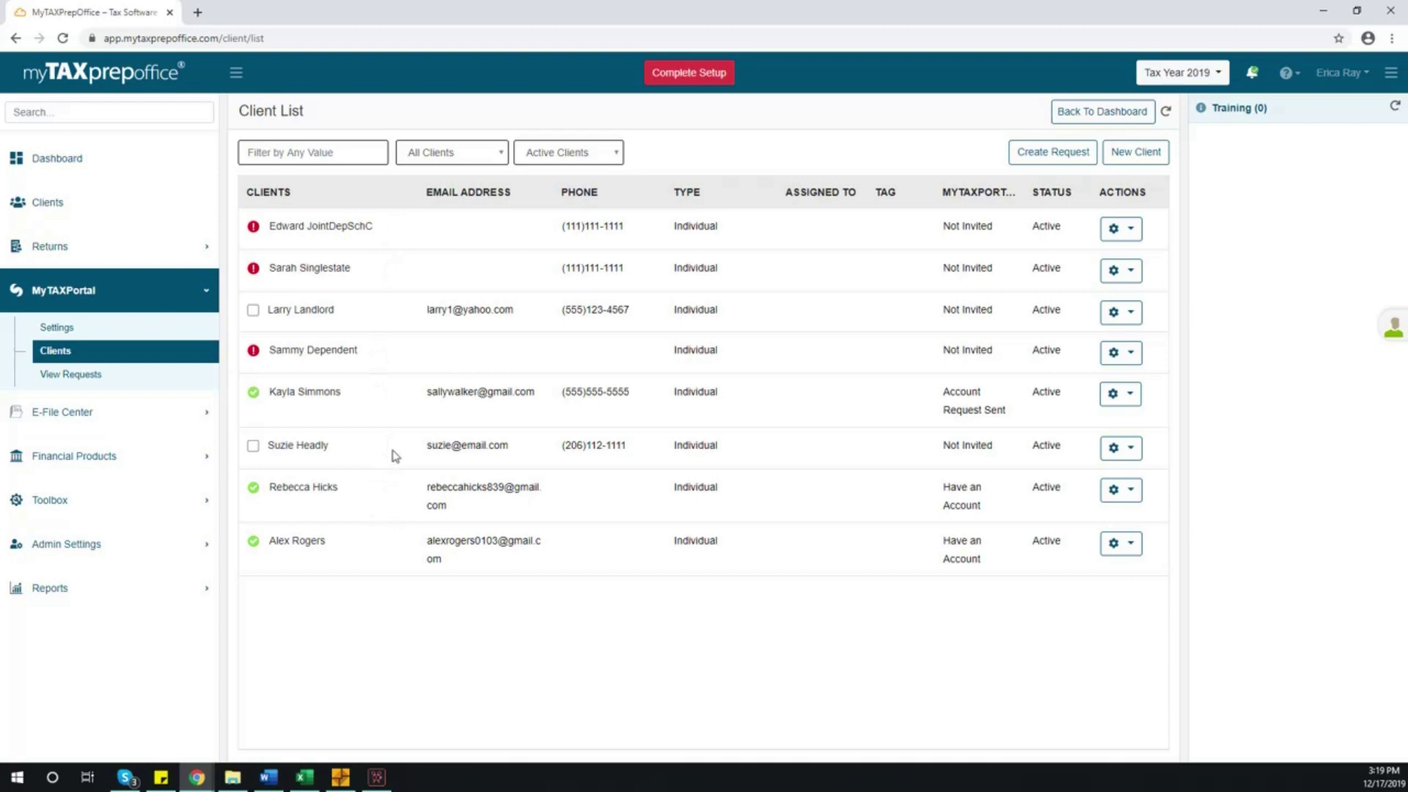
Filter the portal client list to show only active clients.
click(343, 156)
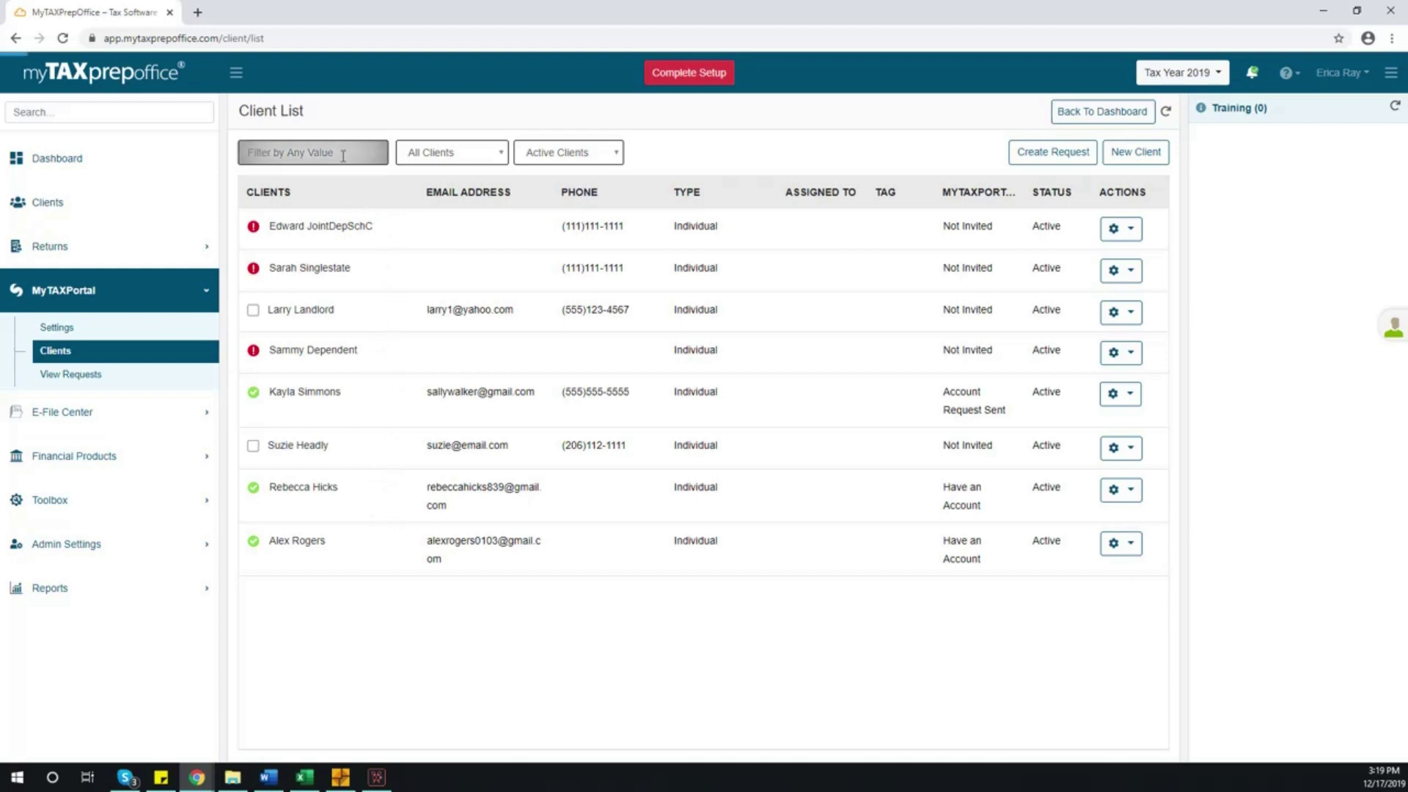
click(497, 157)
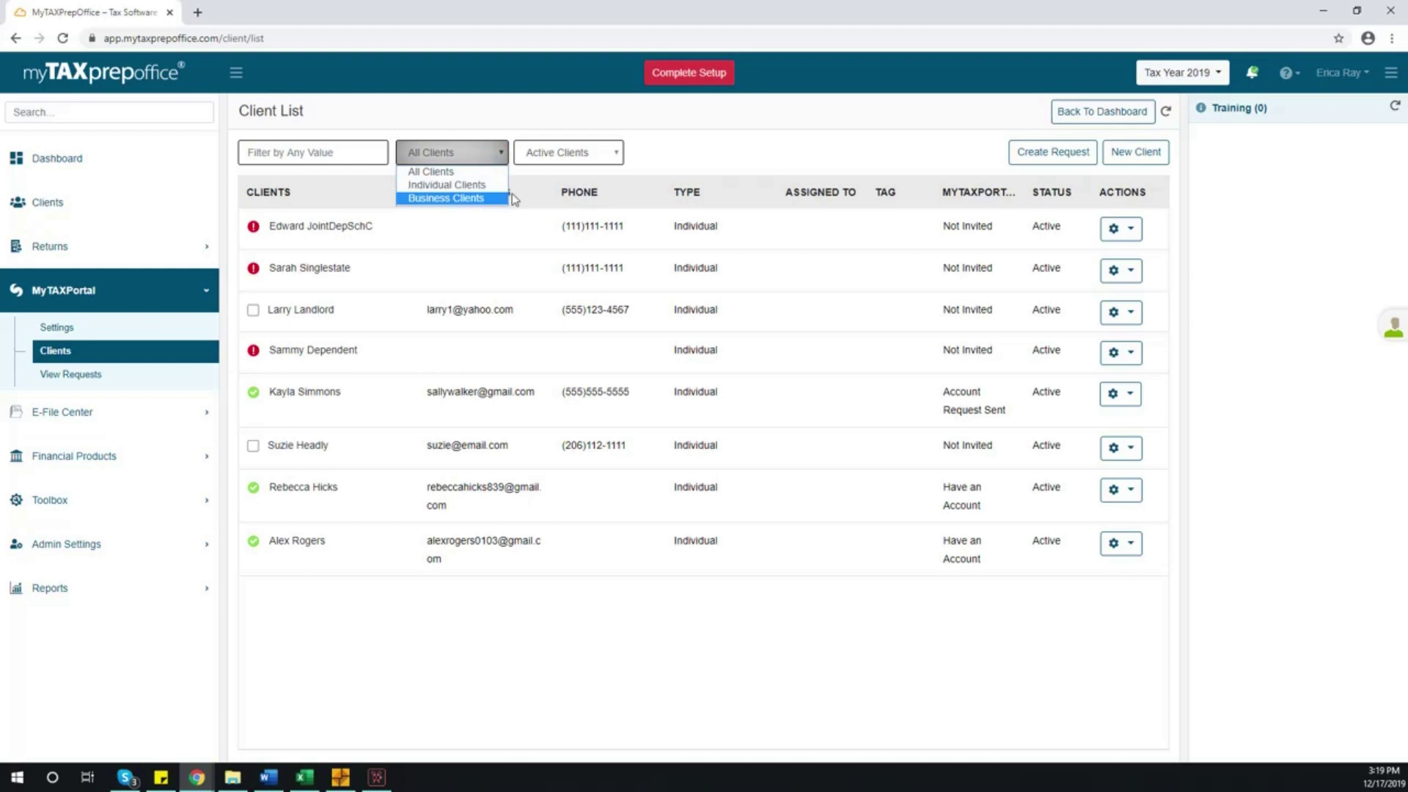
click(607, 154)
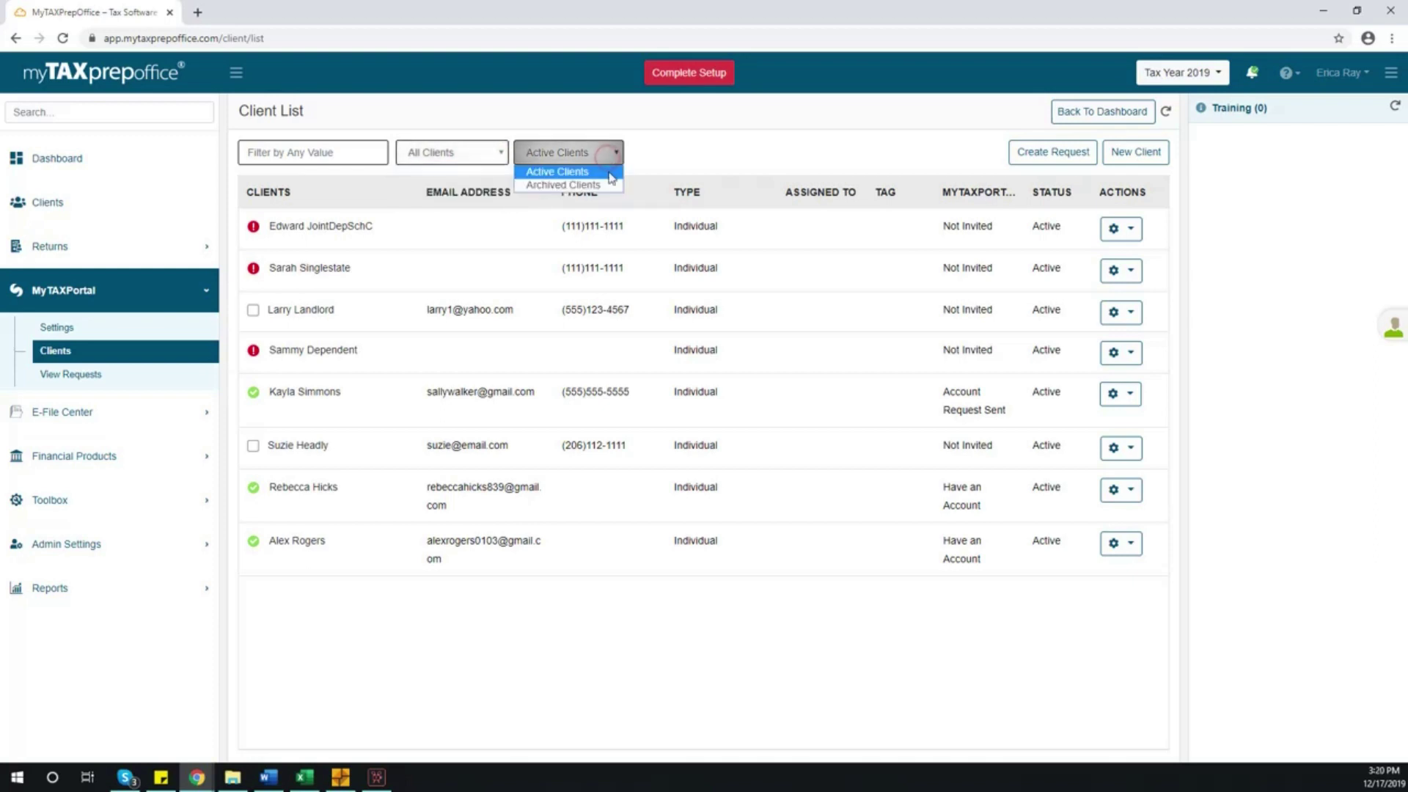
click(650, 162)
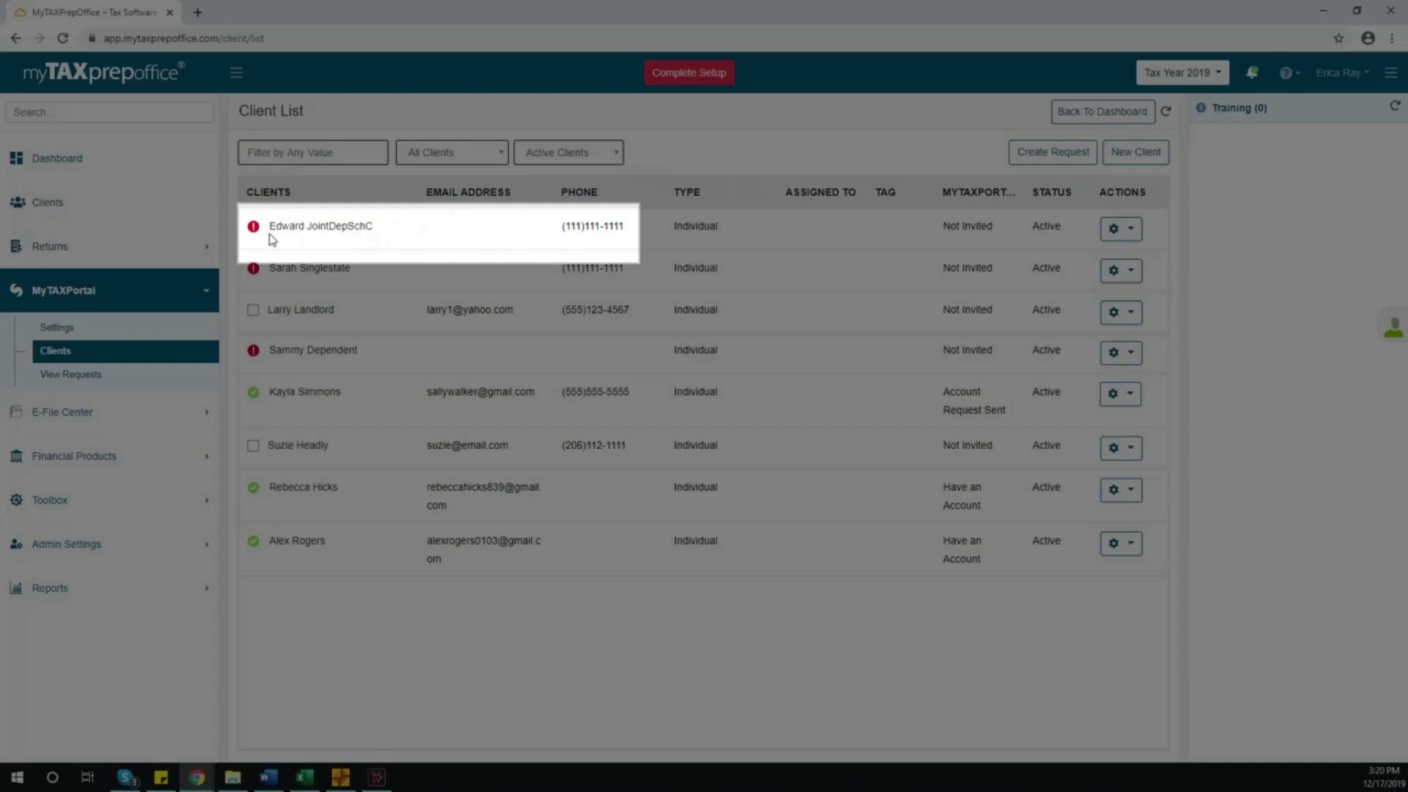
Check the third client in the list and open the Add Client form.
mouse_move(254, 235)
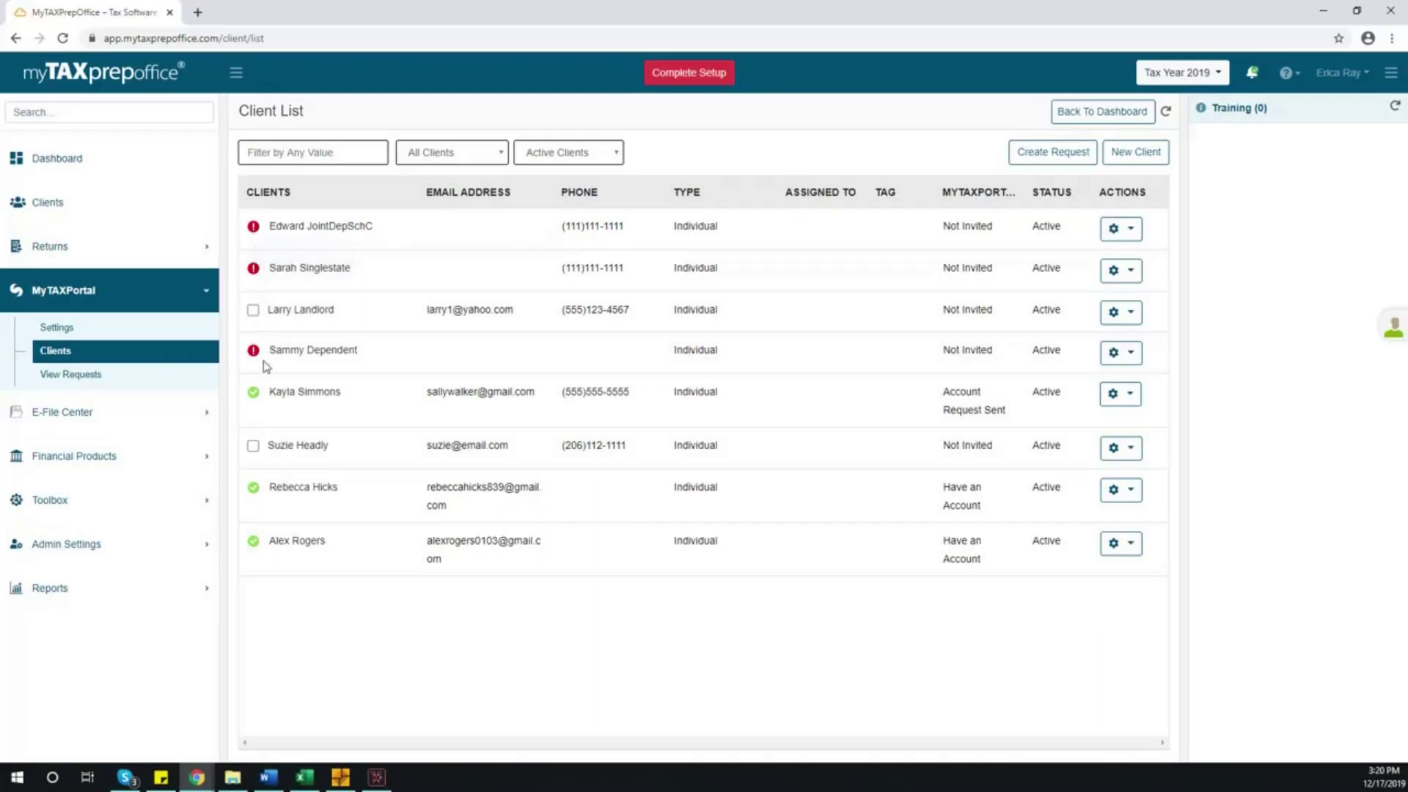
mouse_move(252, 400)
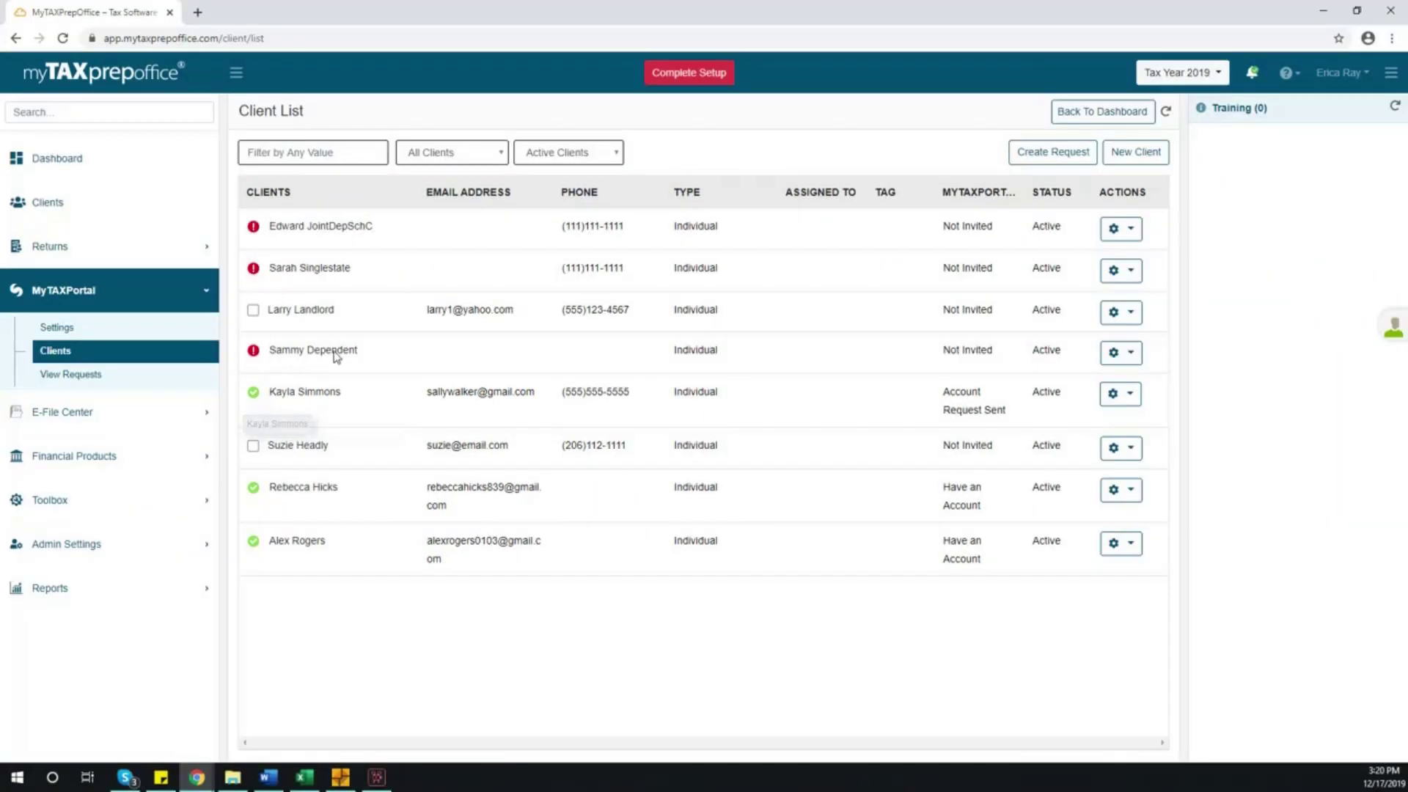
click(253, 310)
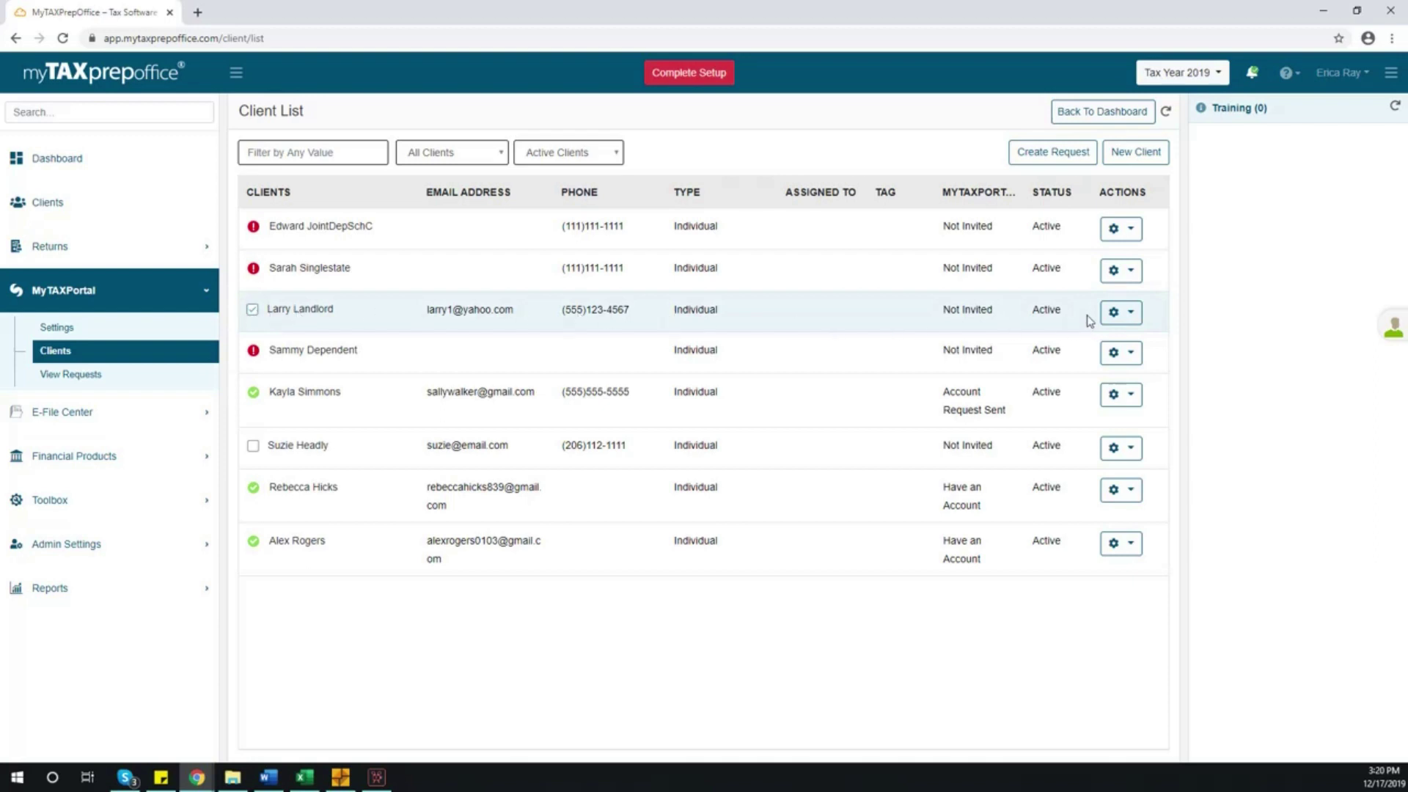
click(1125, 163)
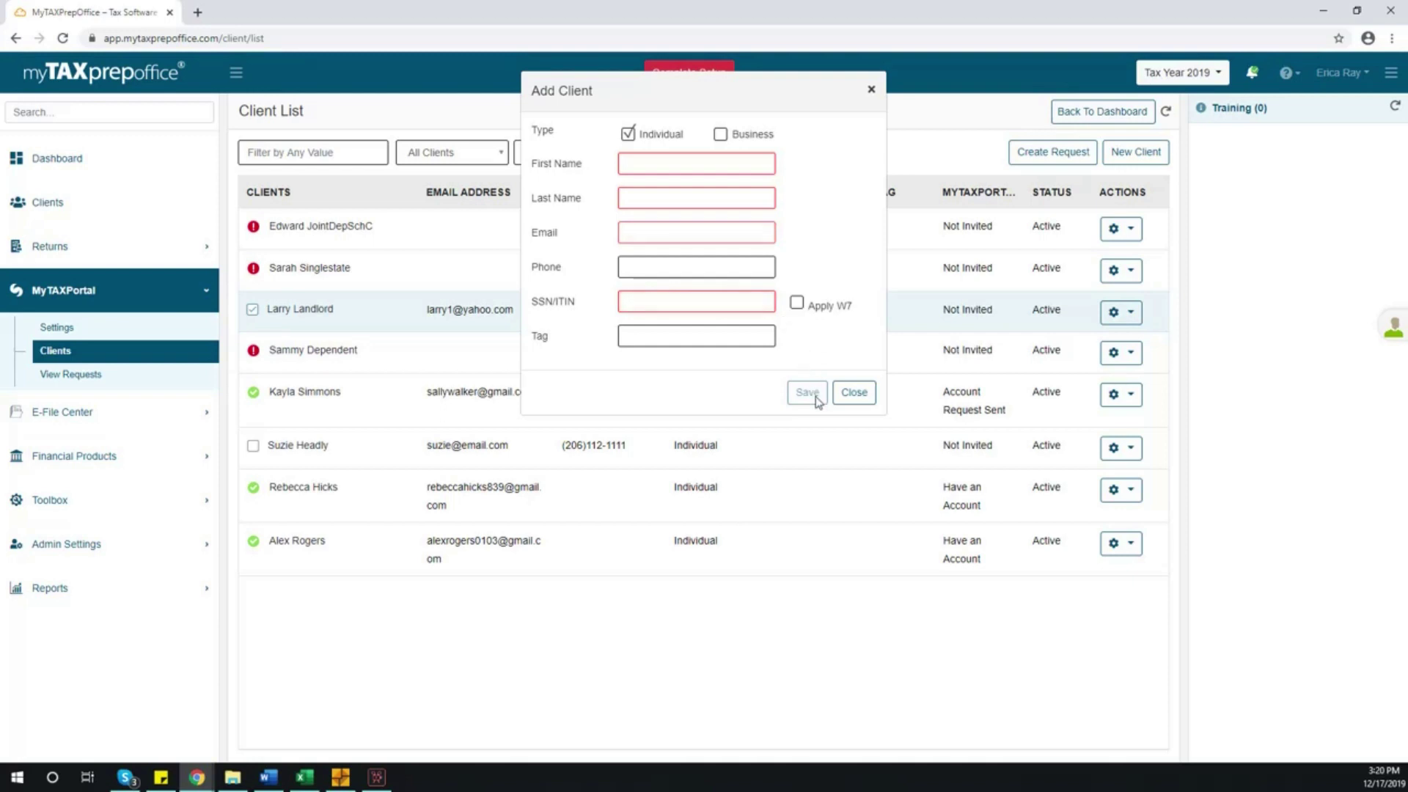
Close the Add Client form and re-save the selected client's details via Edit.
click(871, 90)
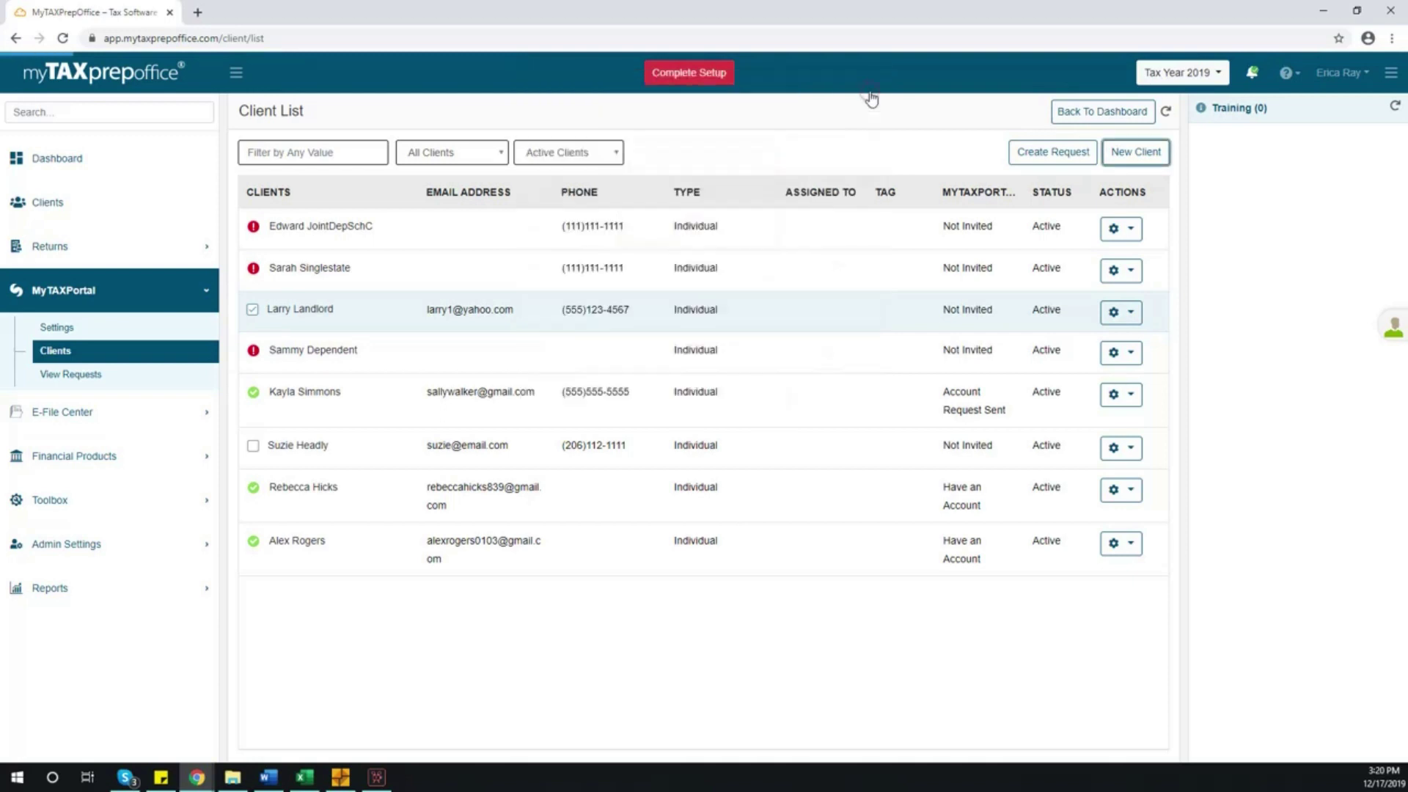
click(1117, 316)
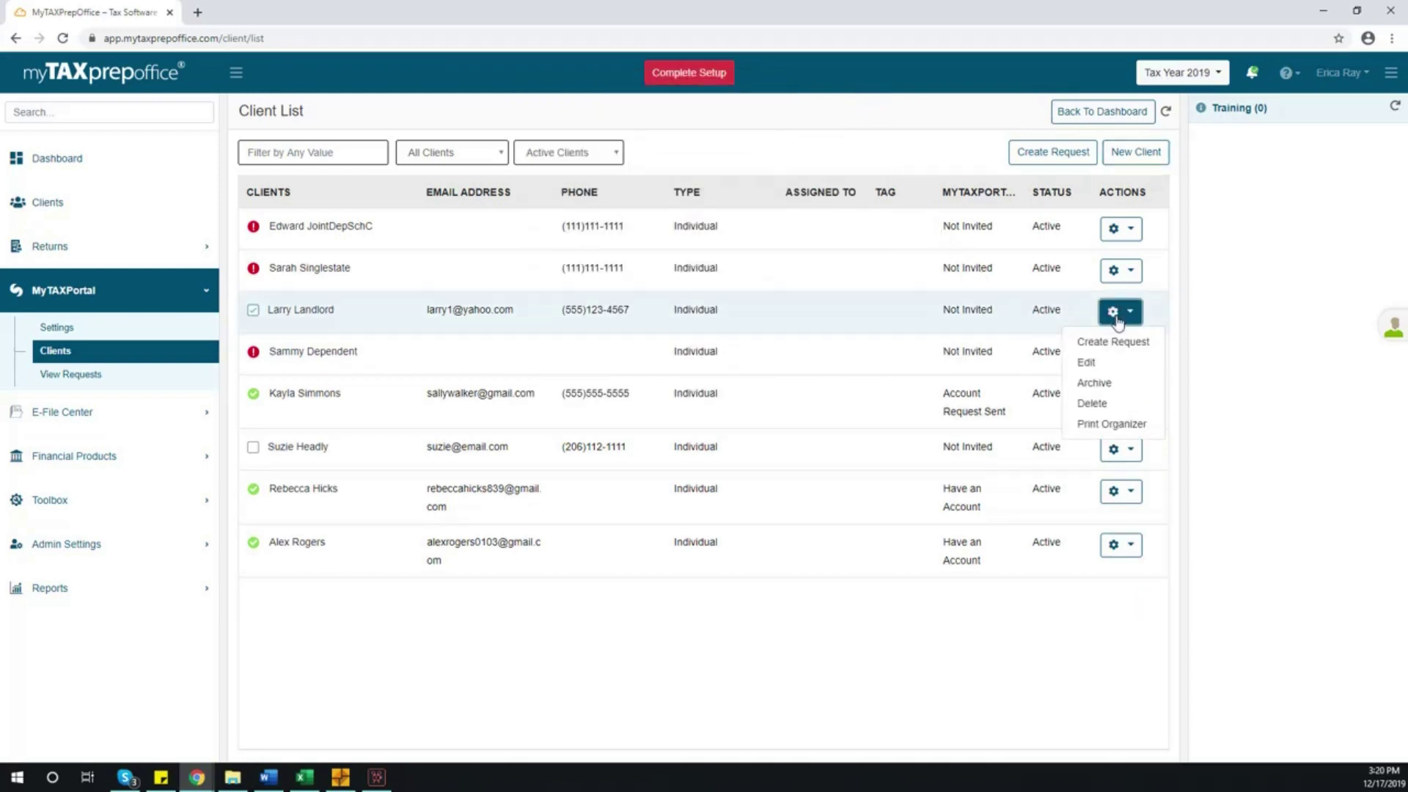
click(1087, 363)
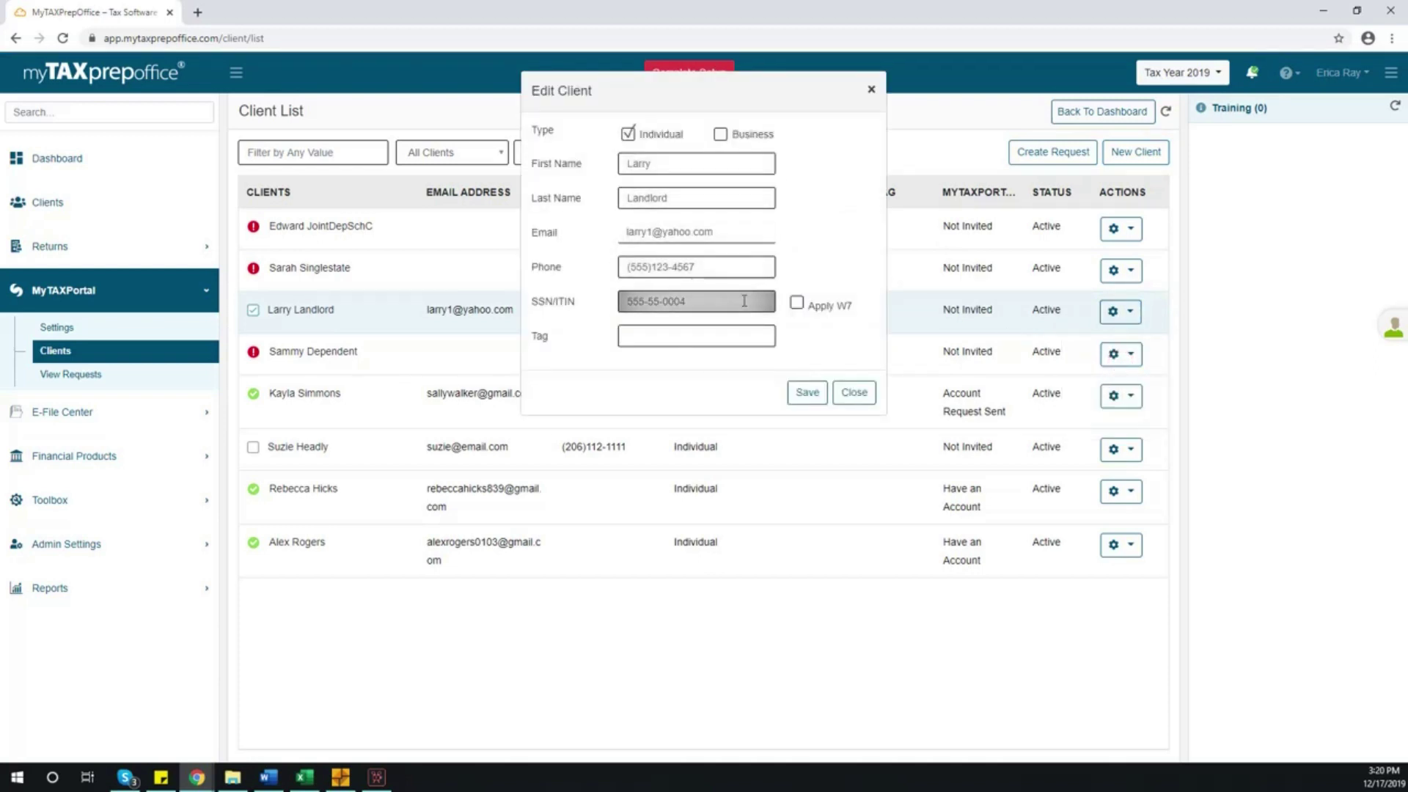
click(817, 396)
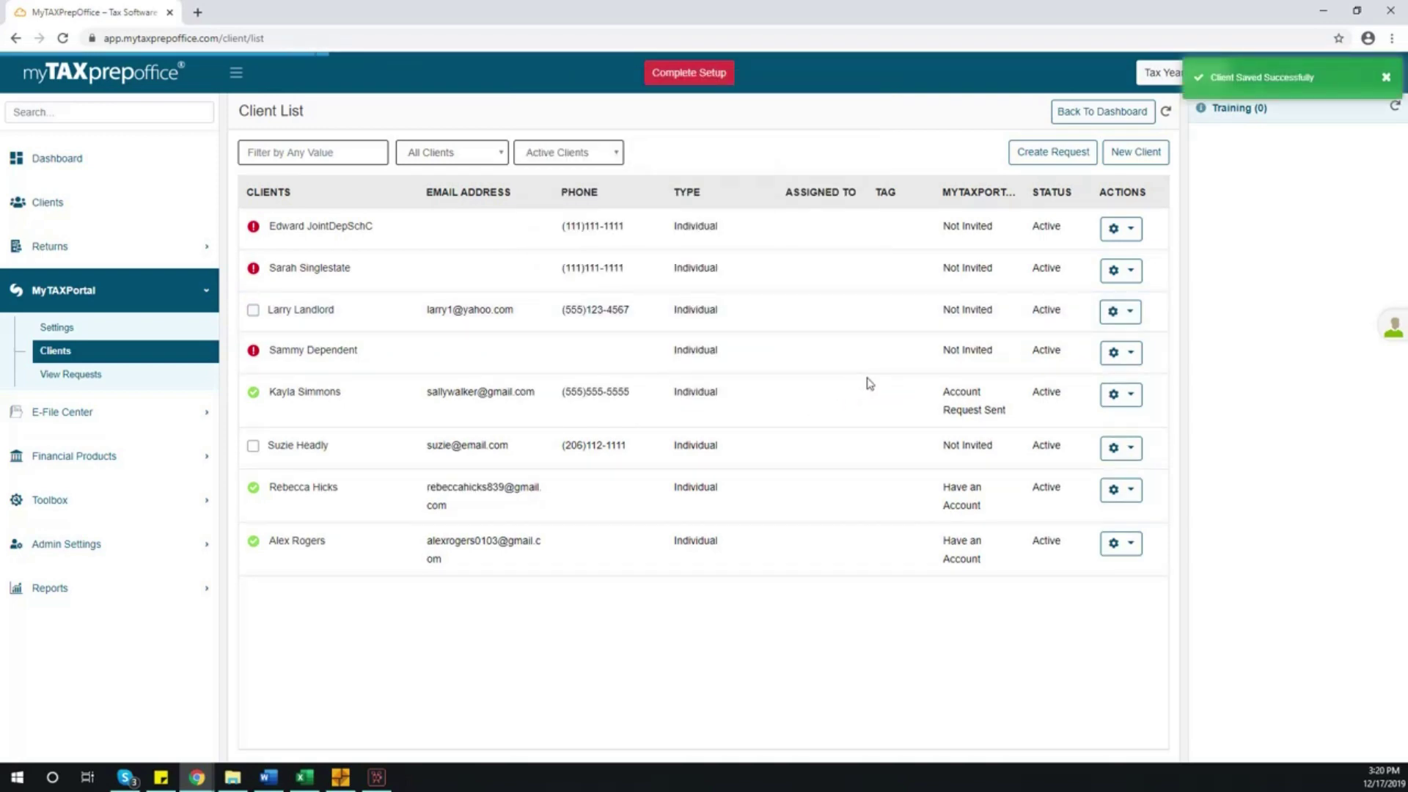
Start a new request for that client from its Actions menu.
click(1121, 317)
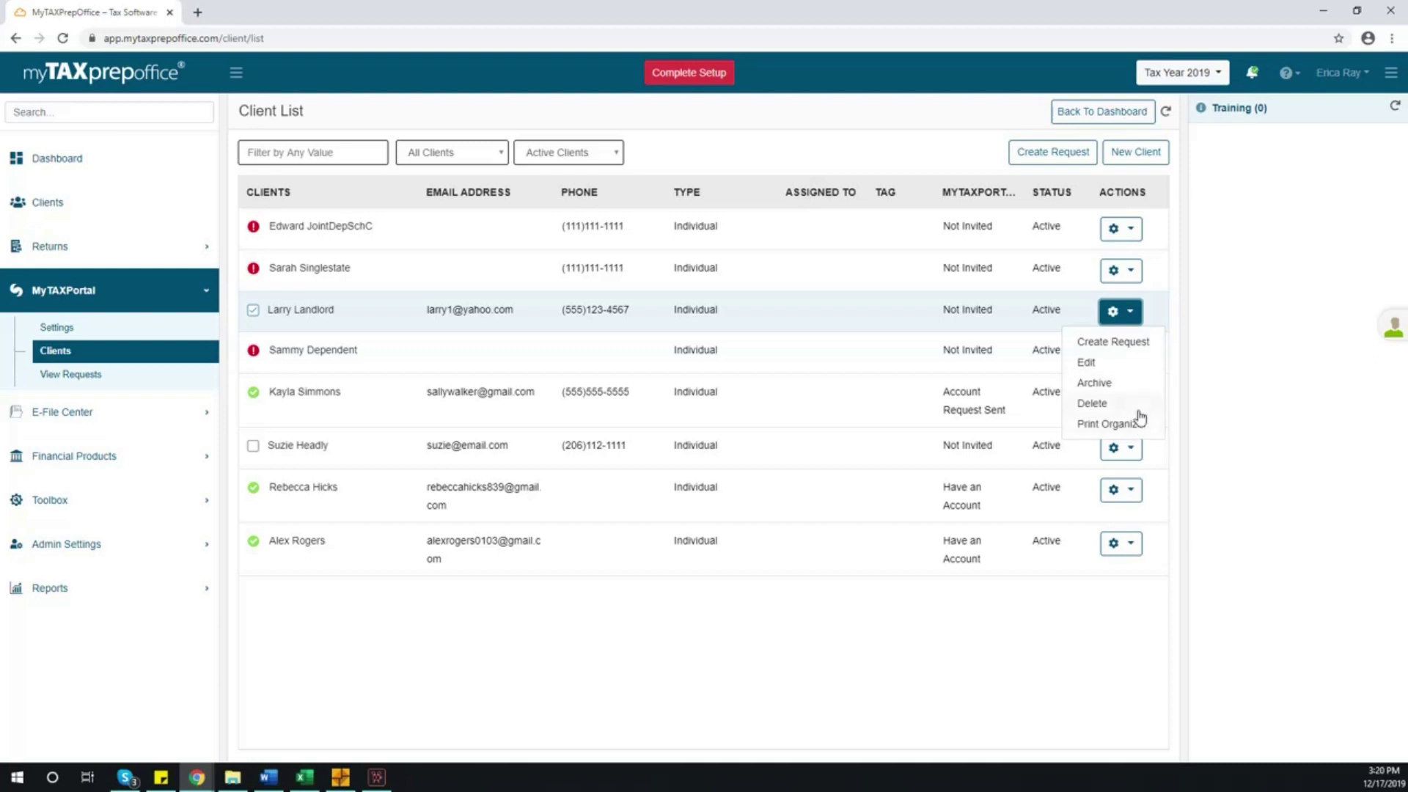
click(1150, 348)
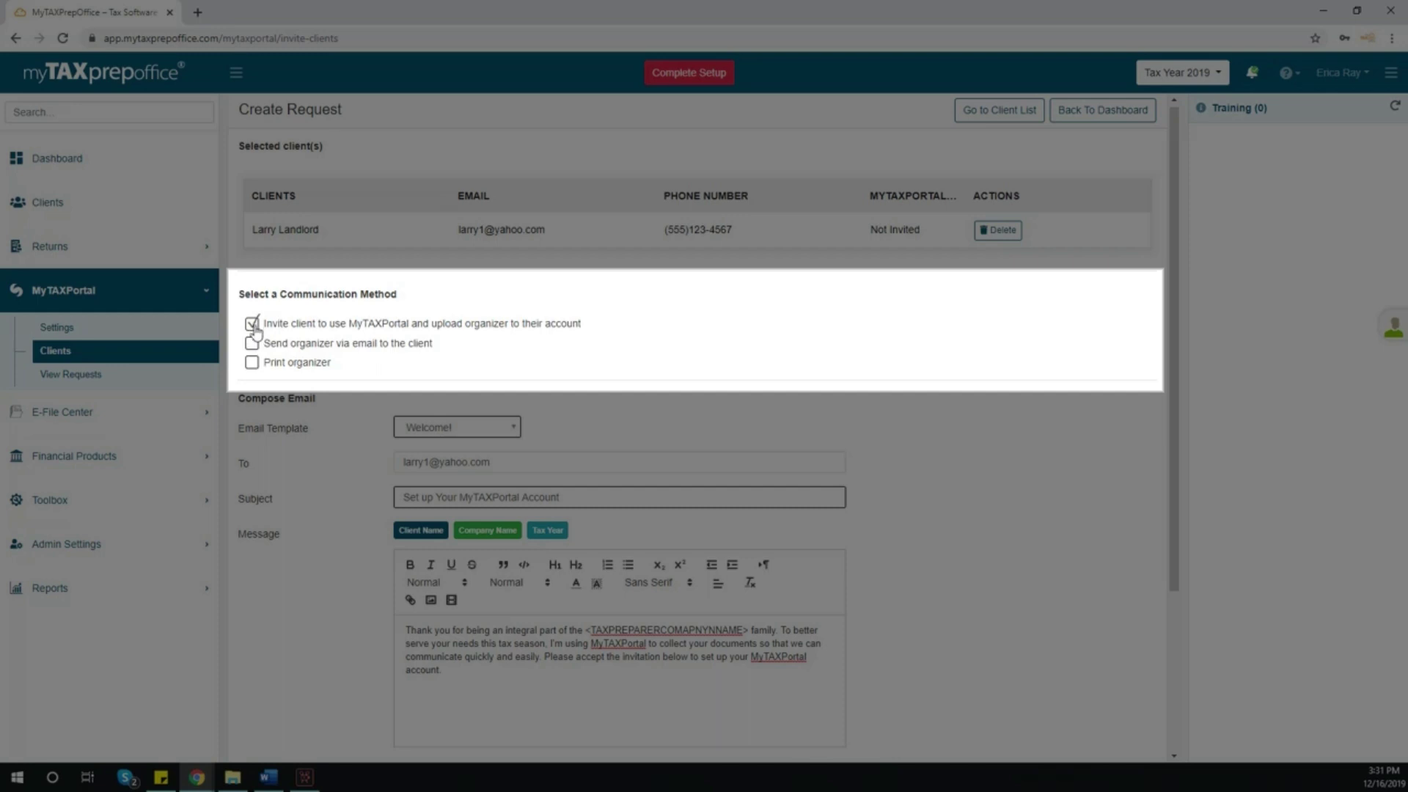
Set the request to invite the client to MyTAXPortal and edit the Welcome! message.
click(252, 345)
click(251, 364)
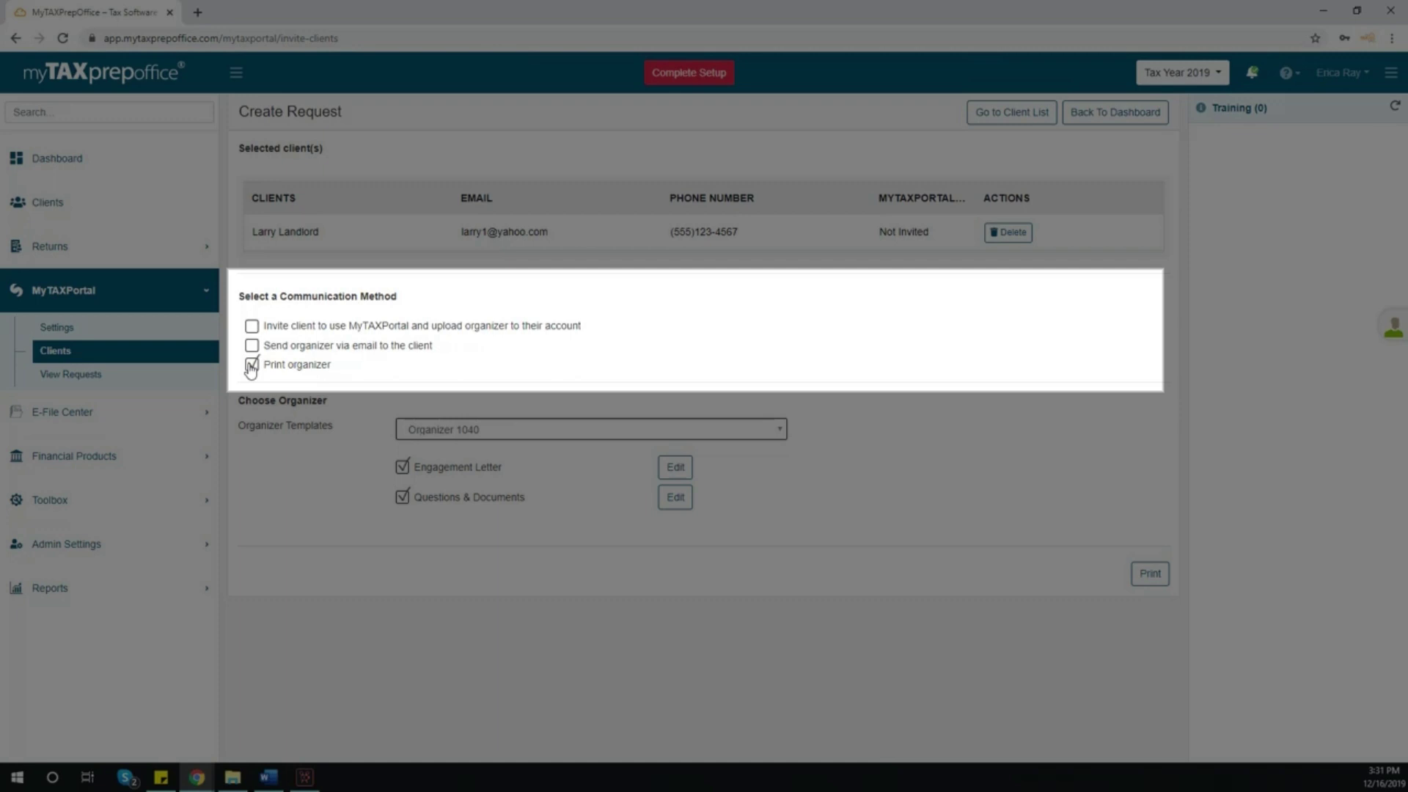
click(252, 325)
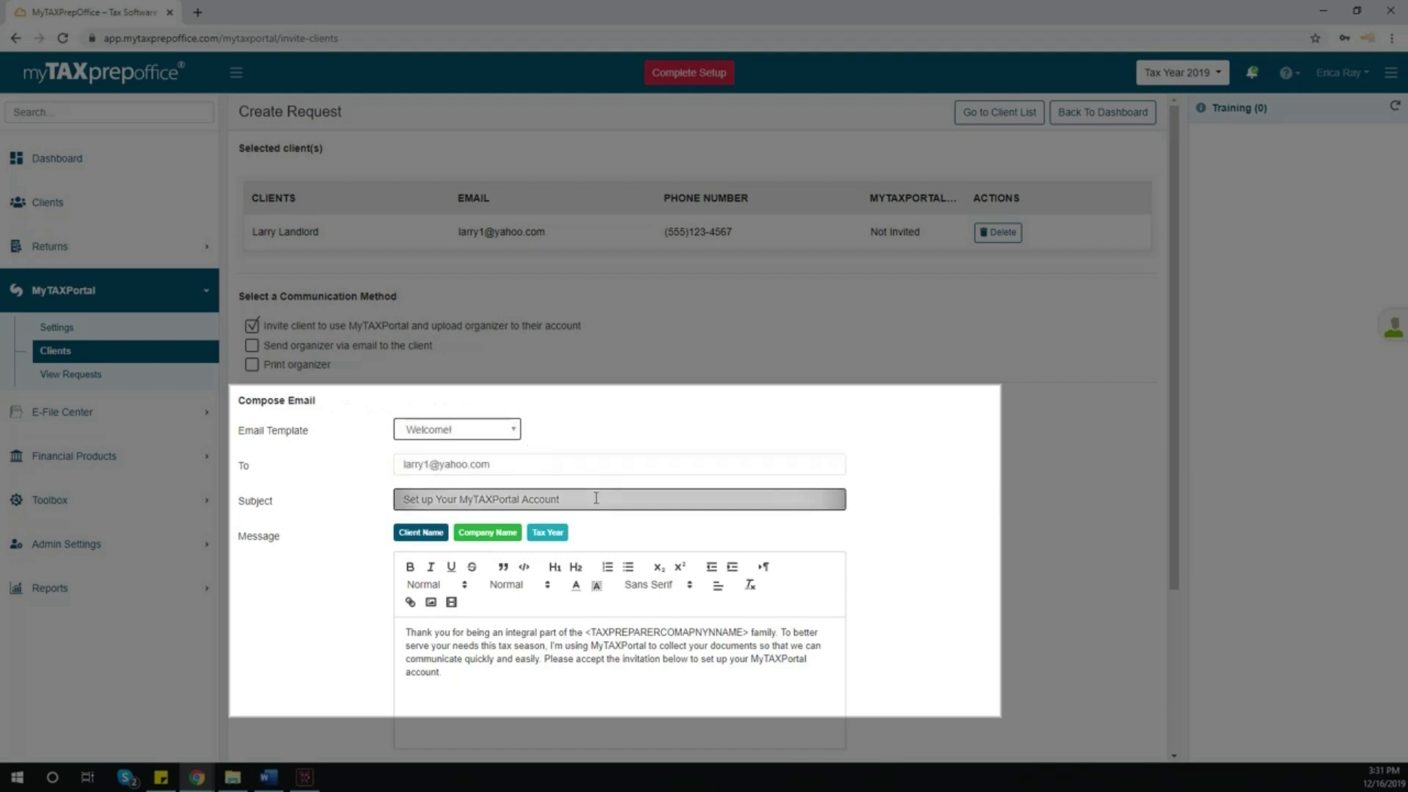
click(516, 684)
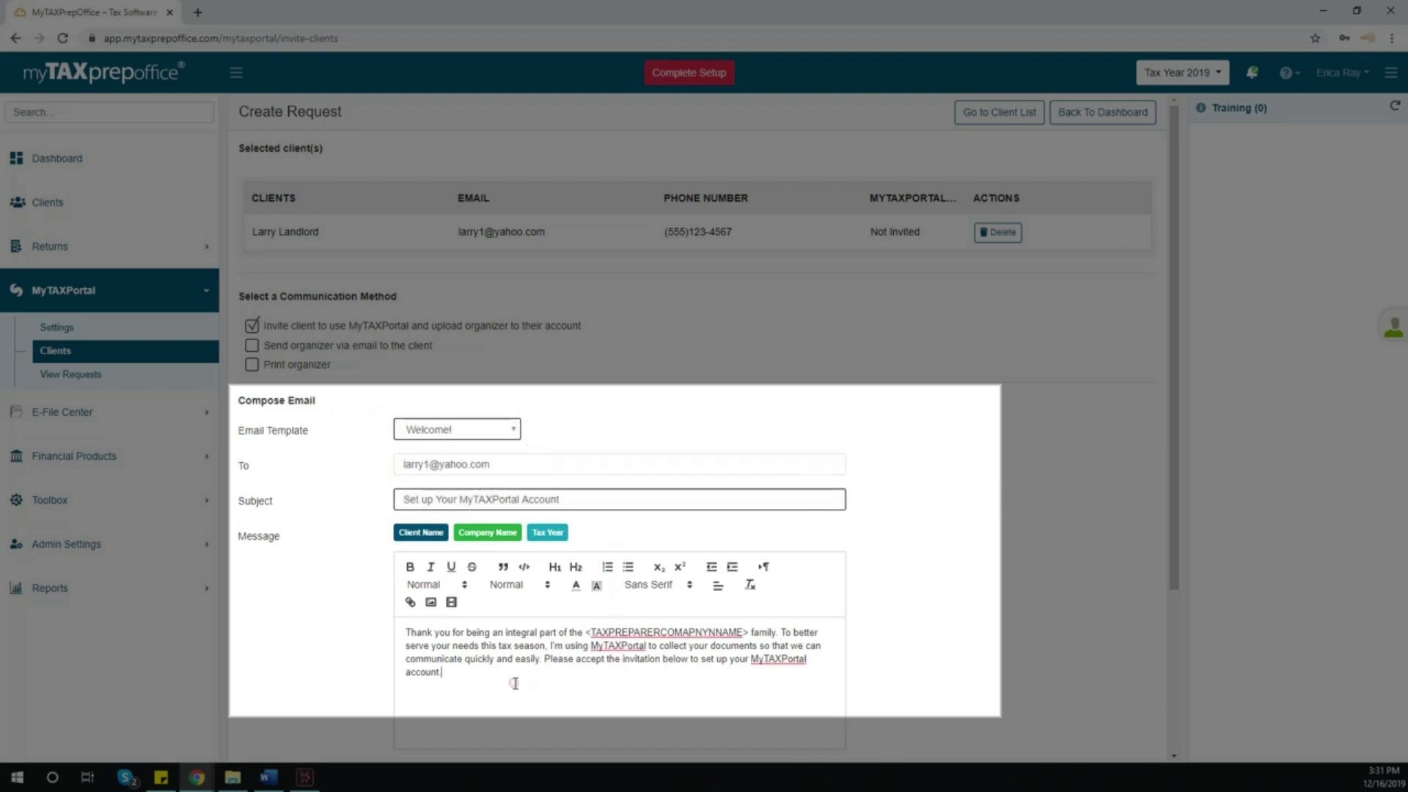
drag(1174, 466, 1182, 632)
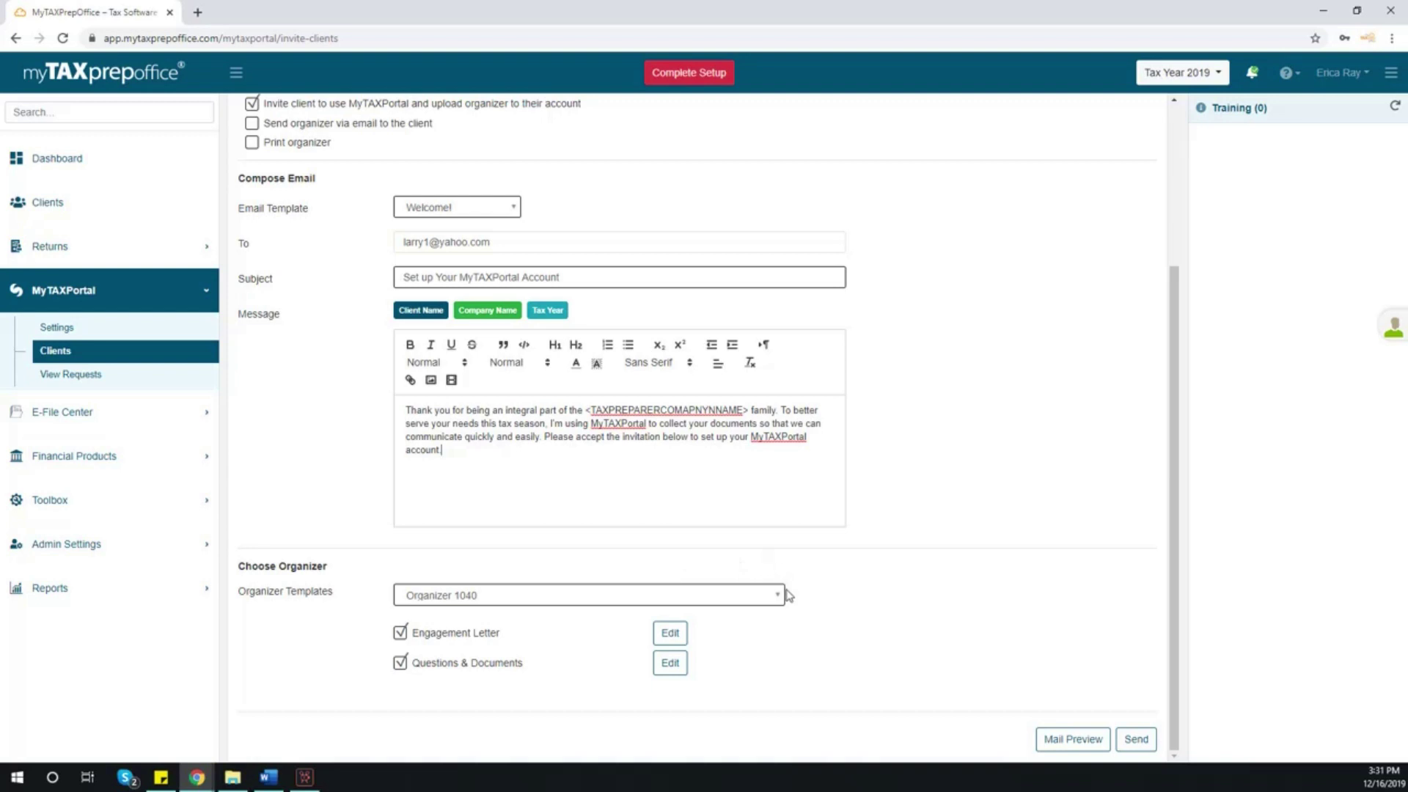
Keep Organizer 1040, save the engagement letter, and open the invitation Mail Preview.
click(780, 595)
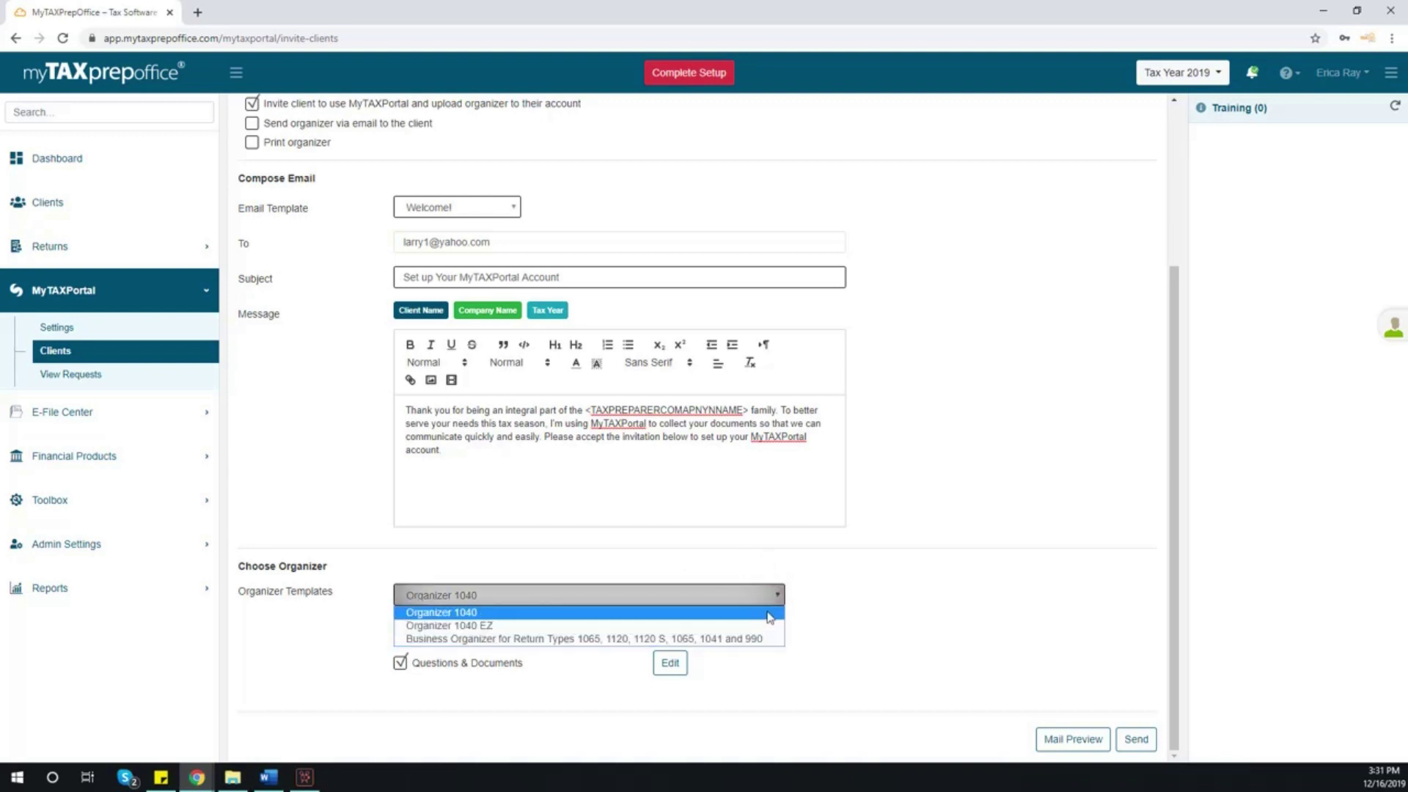
click(769, 613)
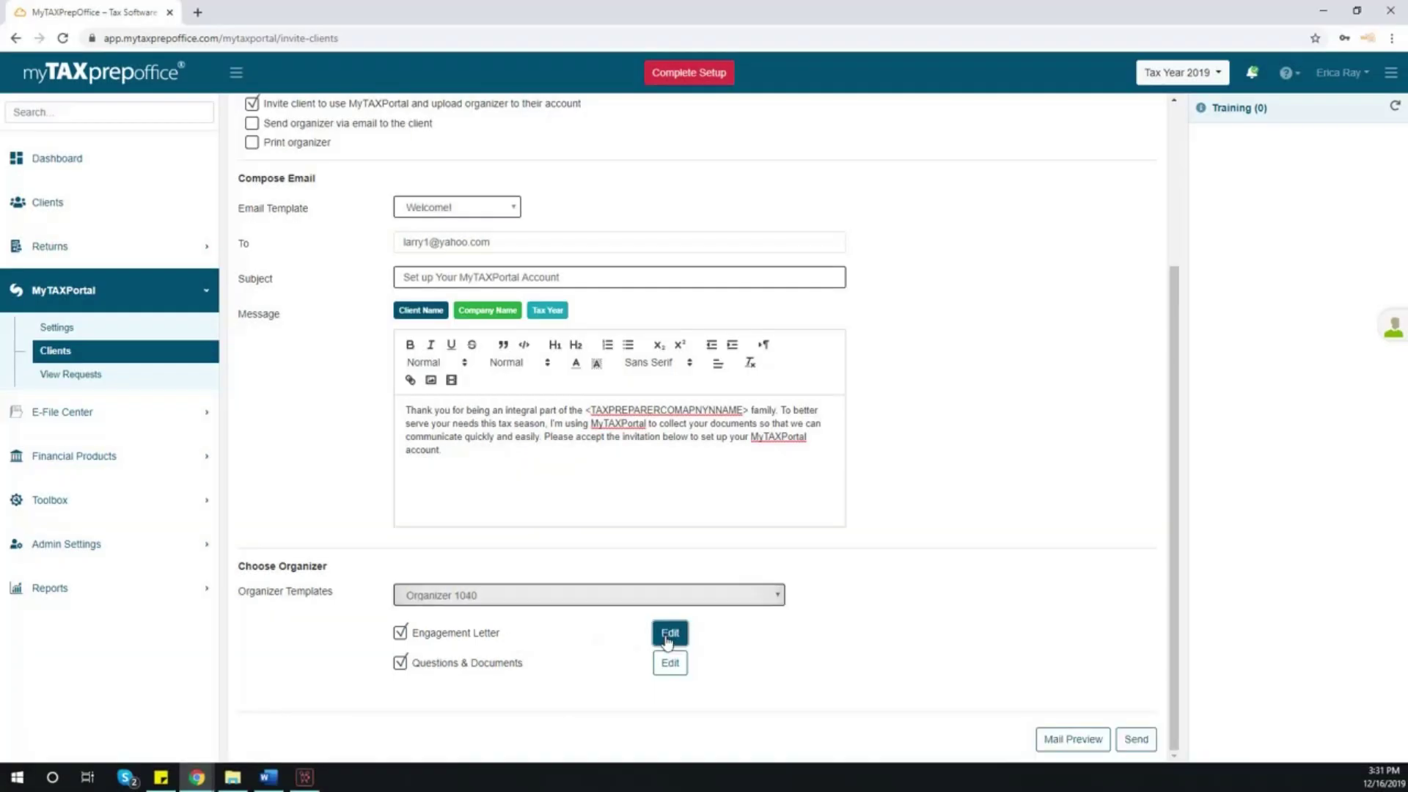
click(669, 633)
drag(1016, 189, 1023, 419)
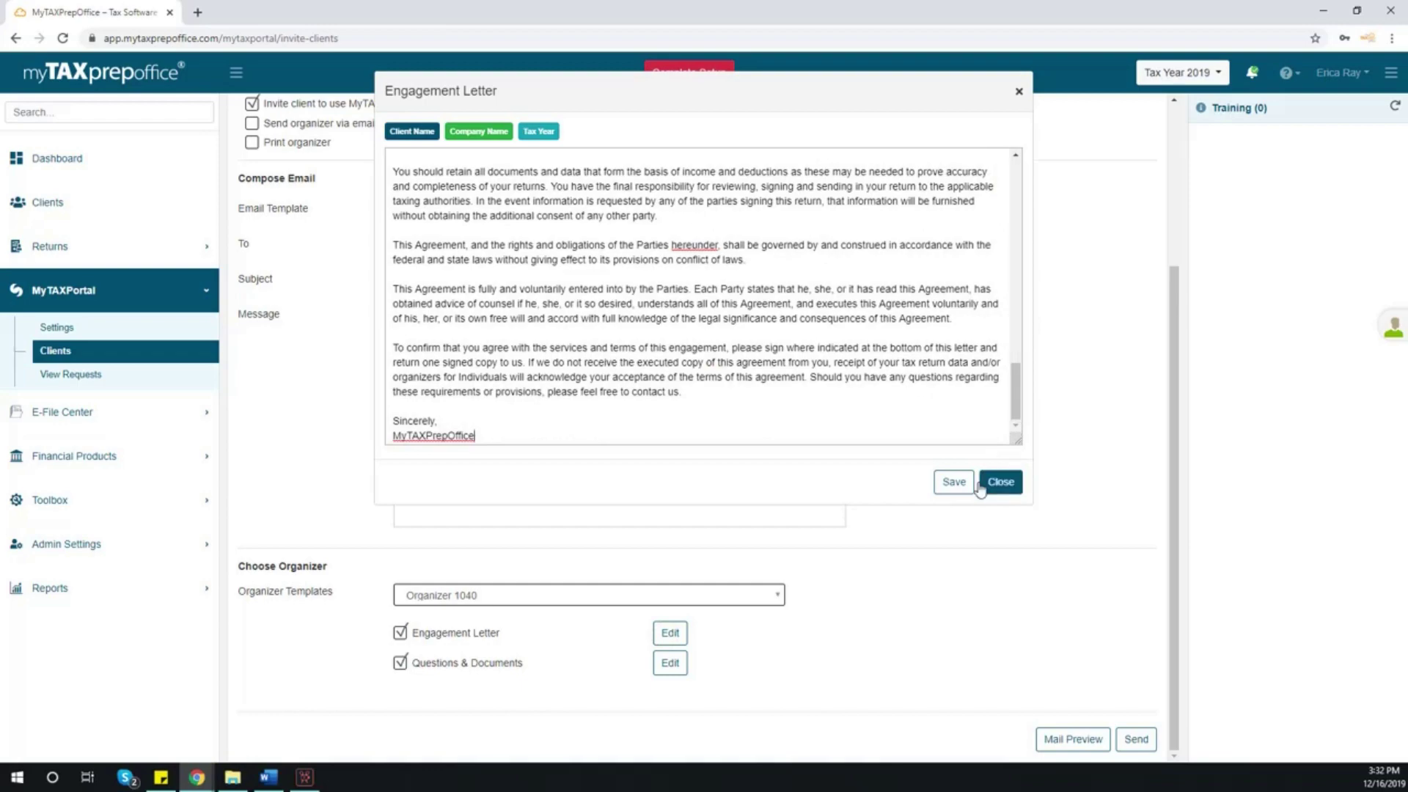
click(953, 482)
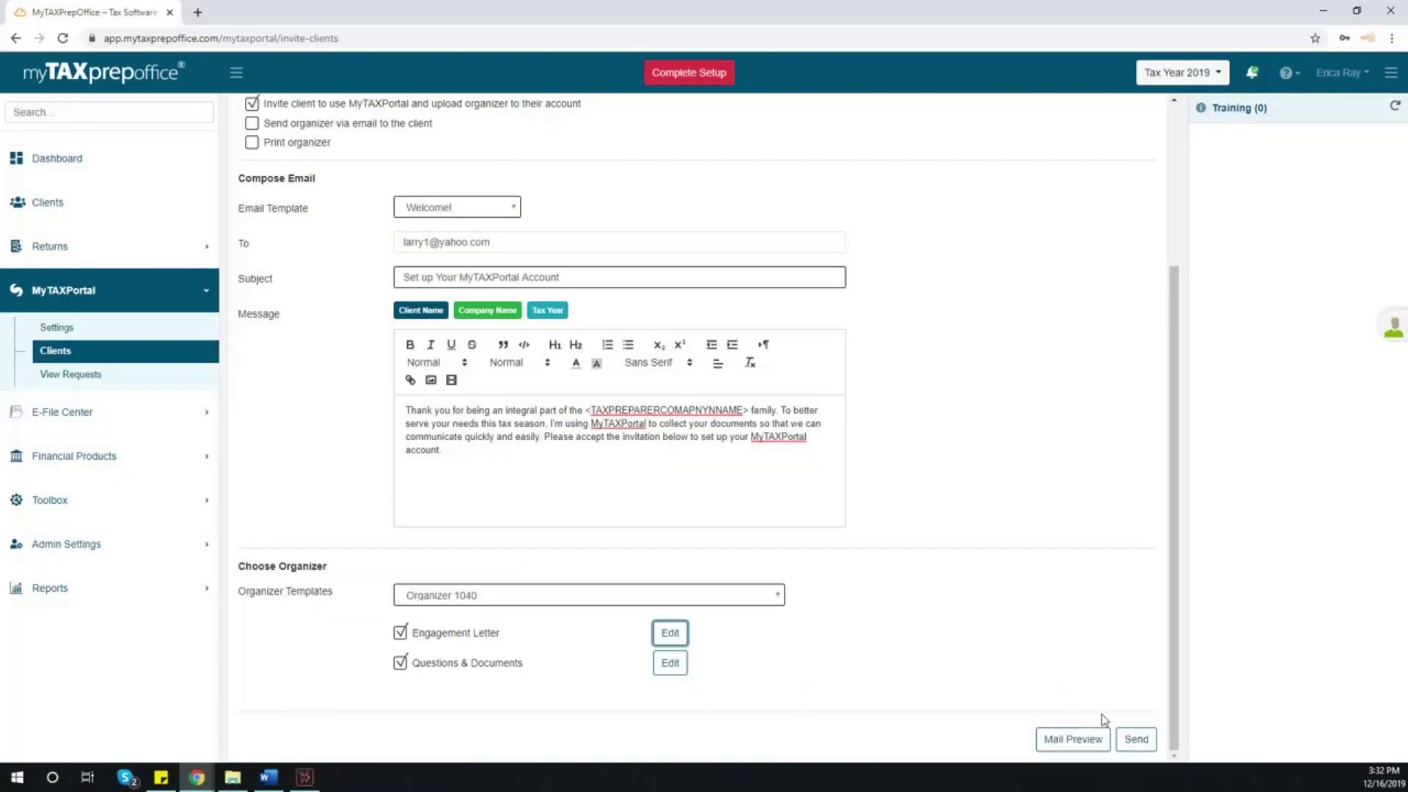
click(1092, 754)
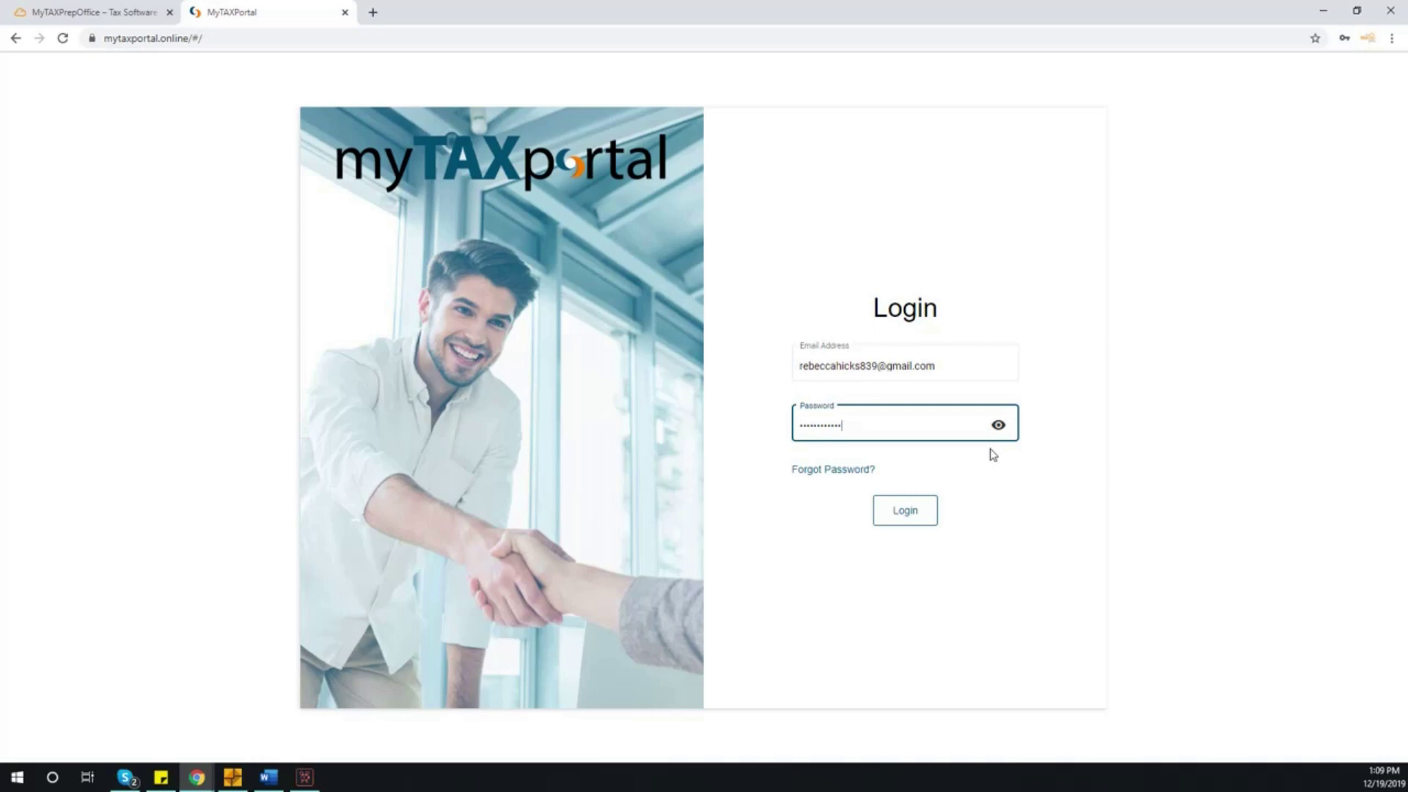
Log in to MyTAXPortal with the client's e-mail address and password.
click(908, 519)
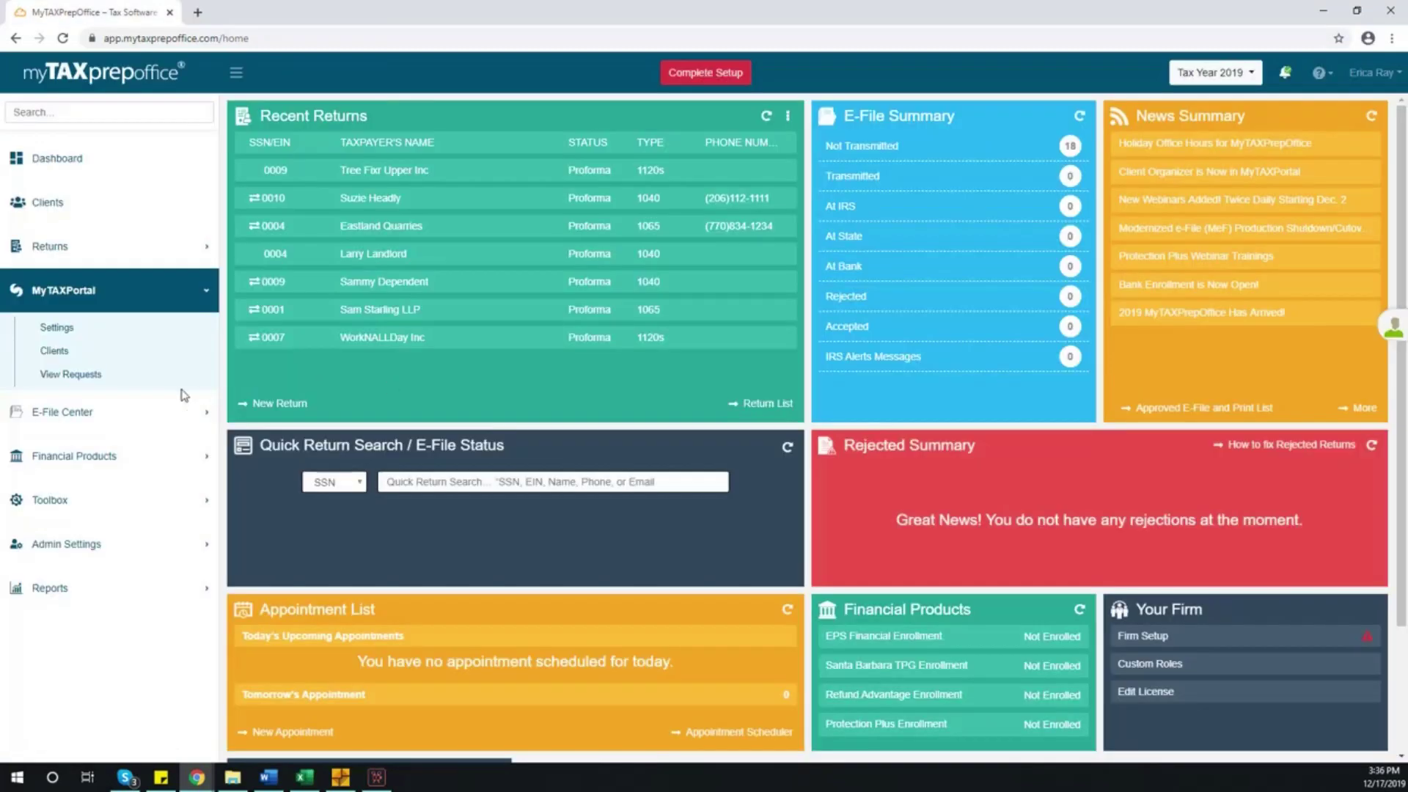
Open View Requests and check the engagement letter and invitation status icons.
click(164, 393)
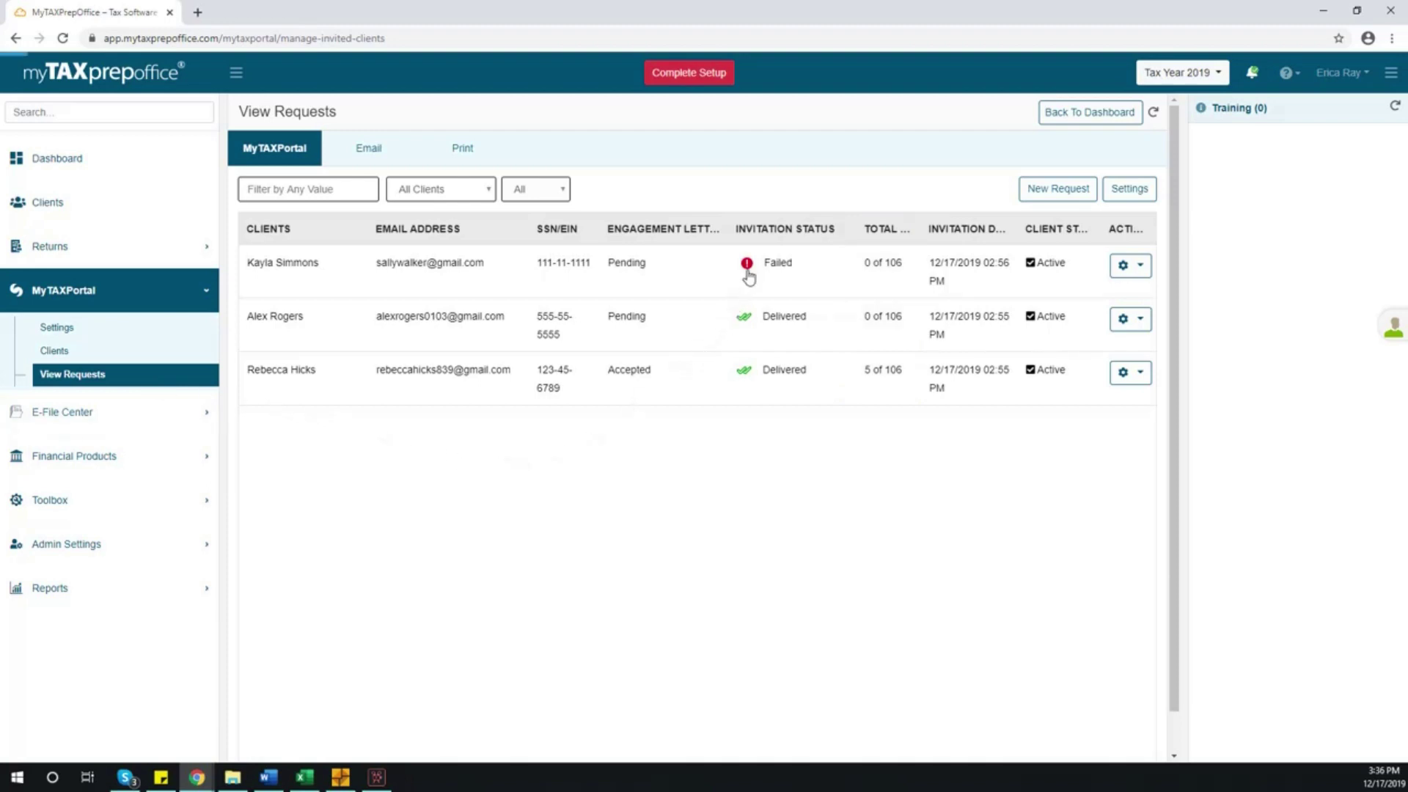
mouse_move(749, 276)
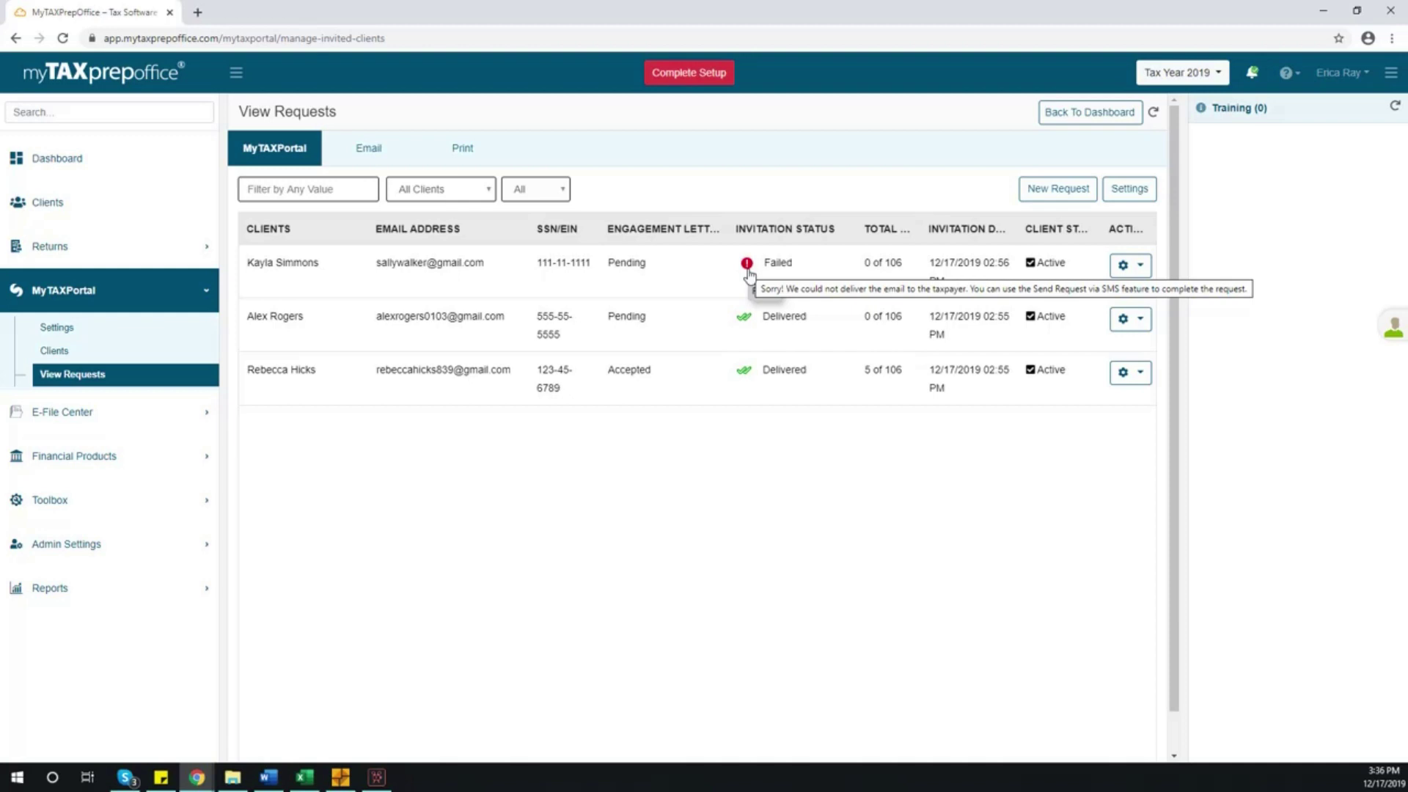
mouse_move(743, 326)
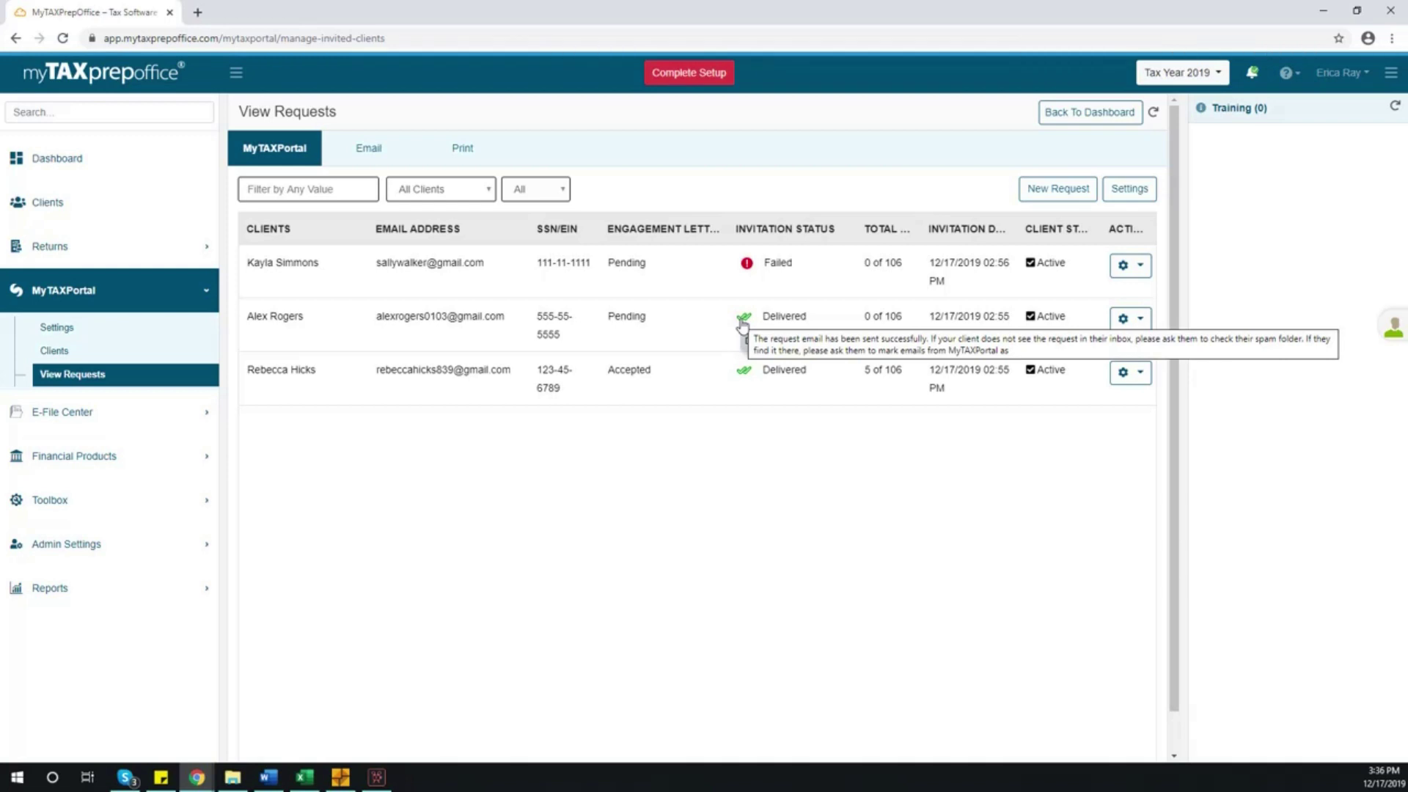
Open and dismiss the Actions menus for two client requests, reopening the second.
click(1144, 282)
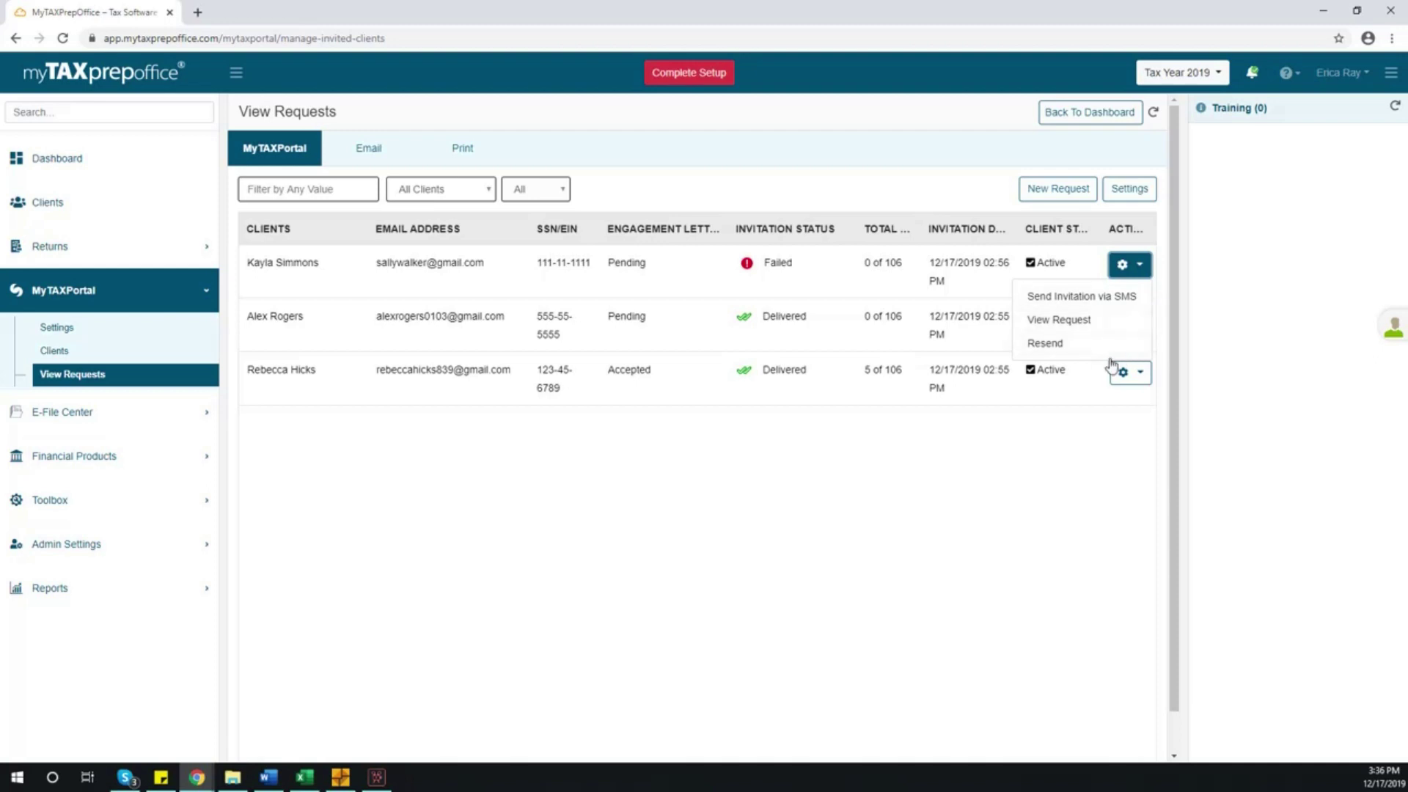
click(1104, 410)
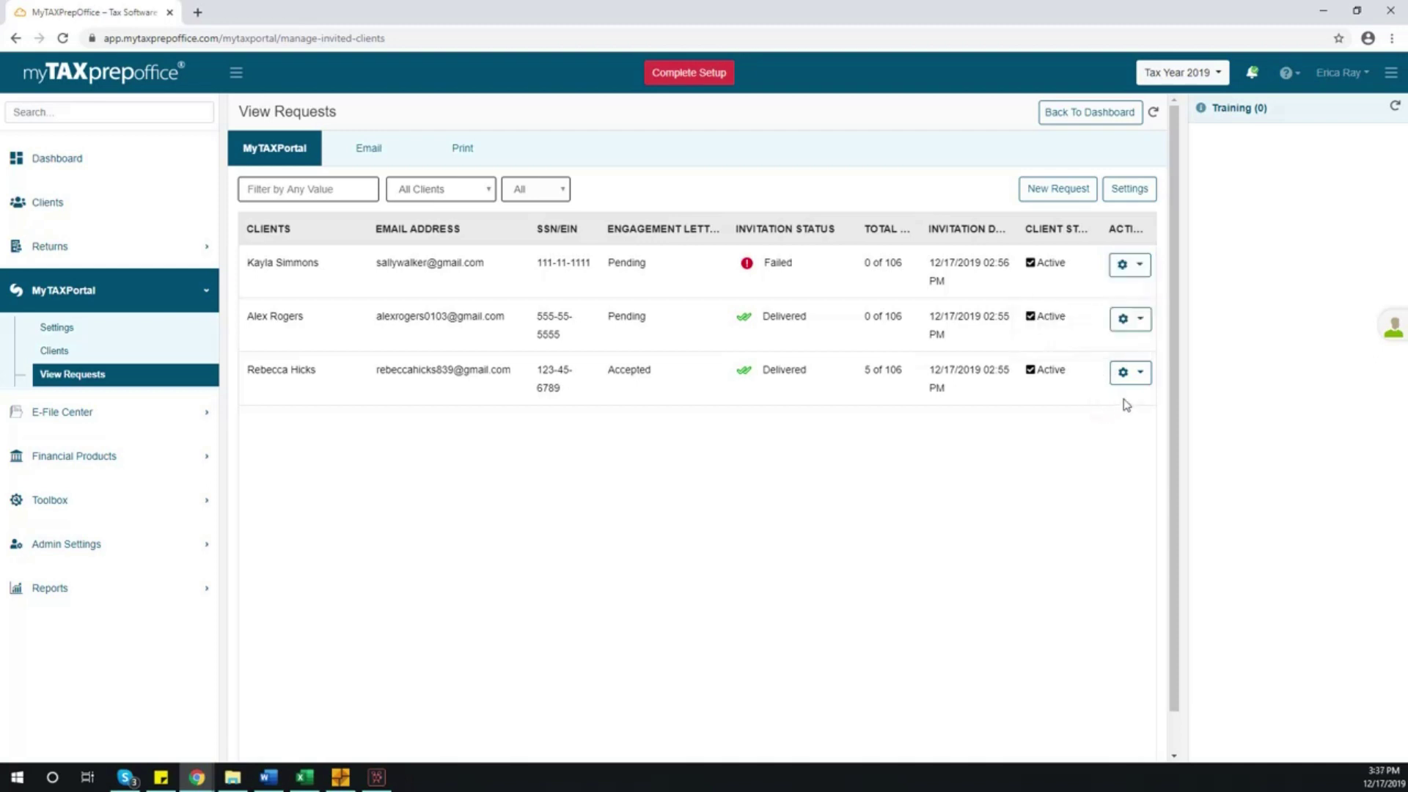
click(1131, 372)
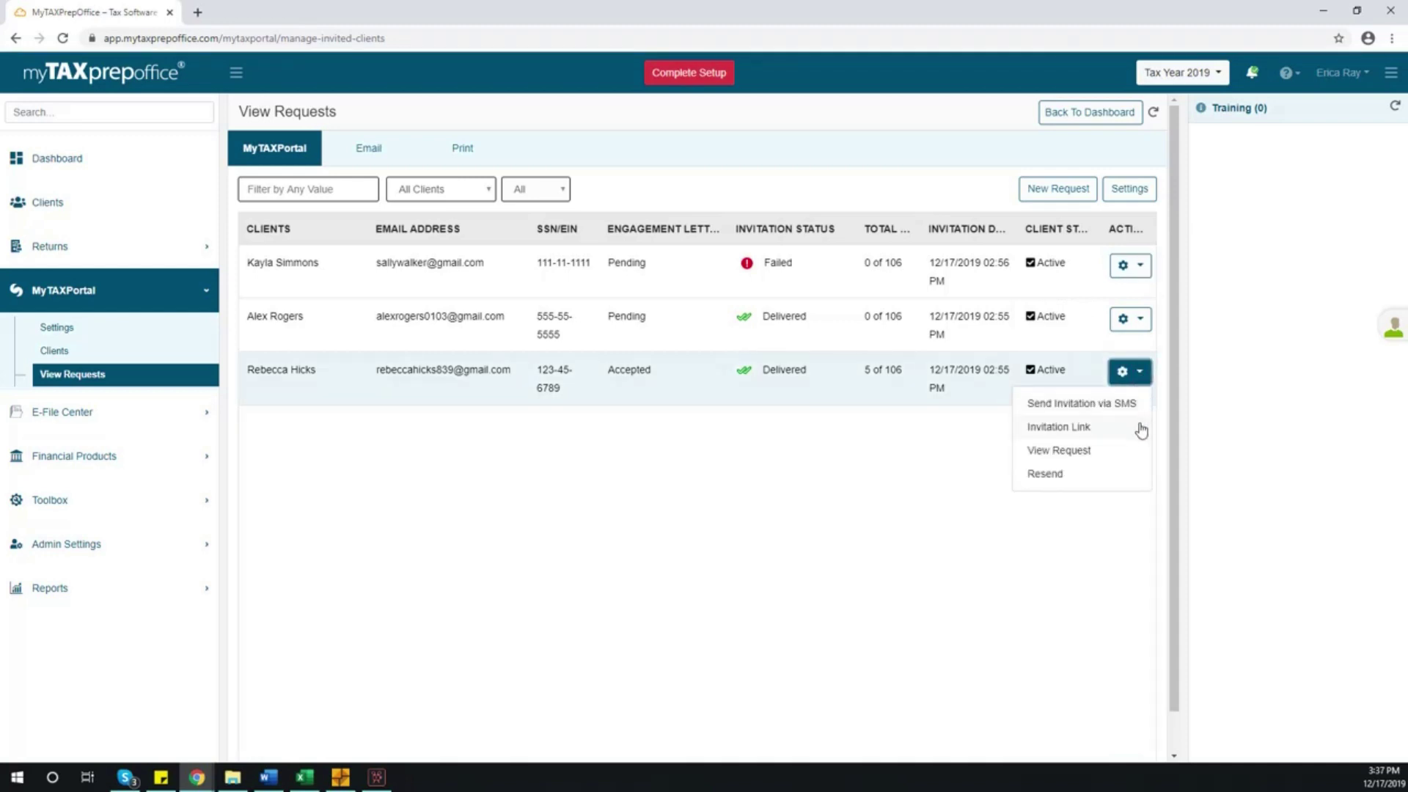
click(1130, 474)
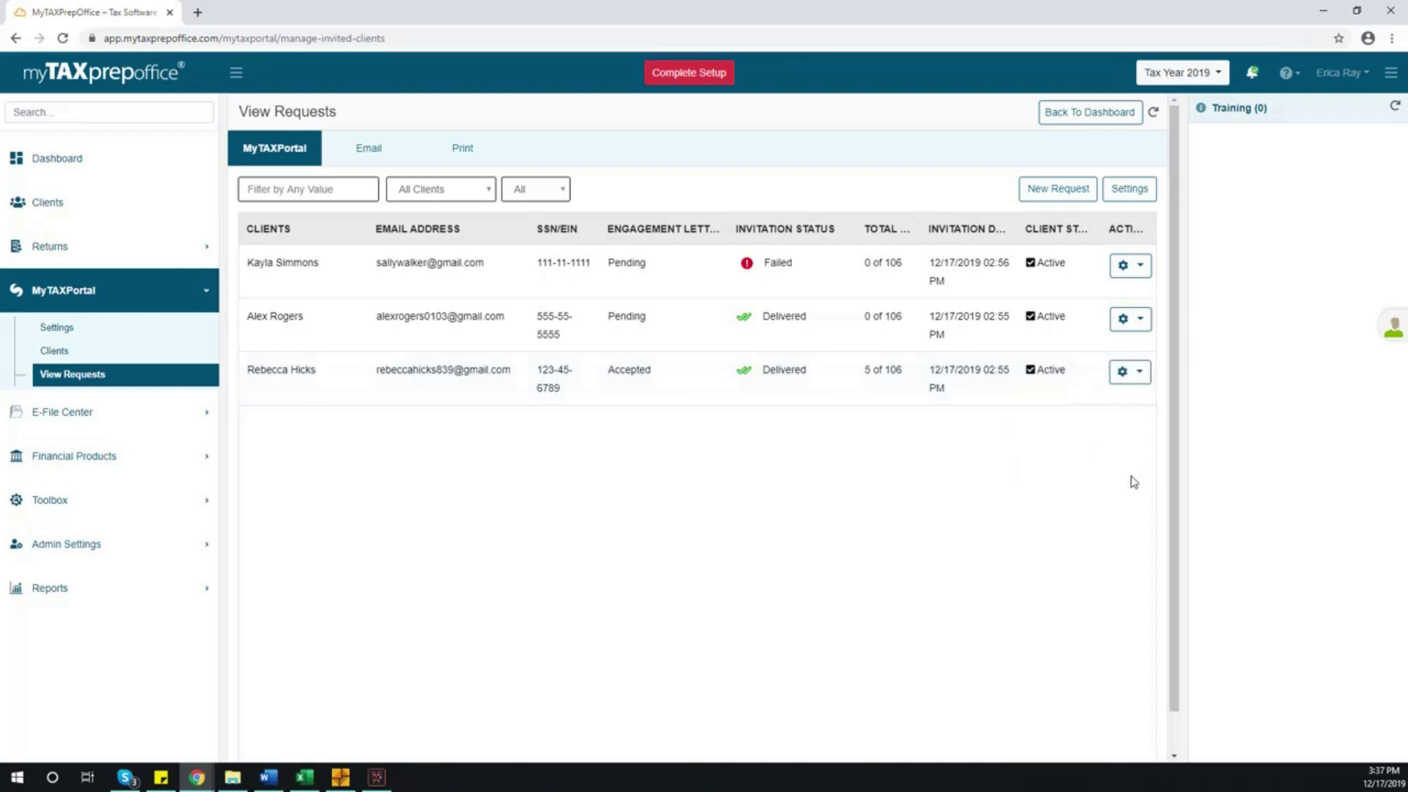
click(1142, 383)
Review the client's accepted engagement letter and organizer answers, then save and close the request.
click(1114, 453)
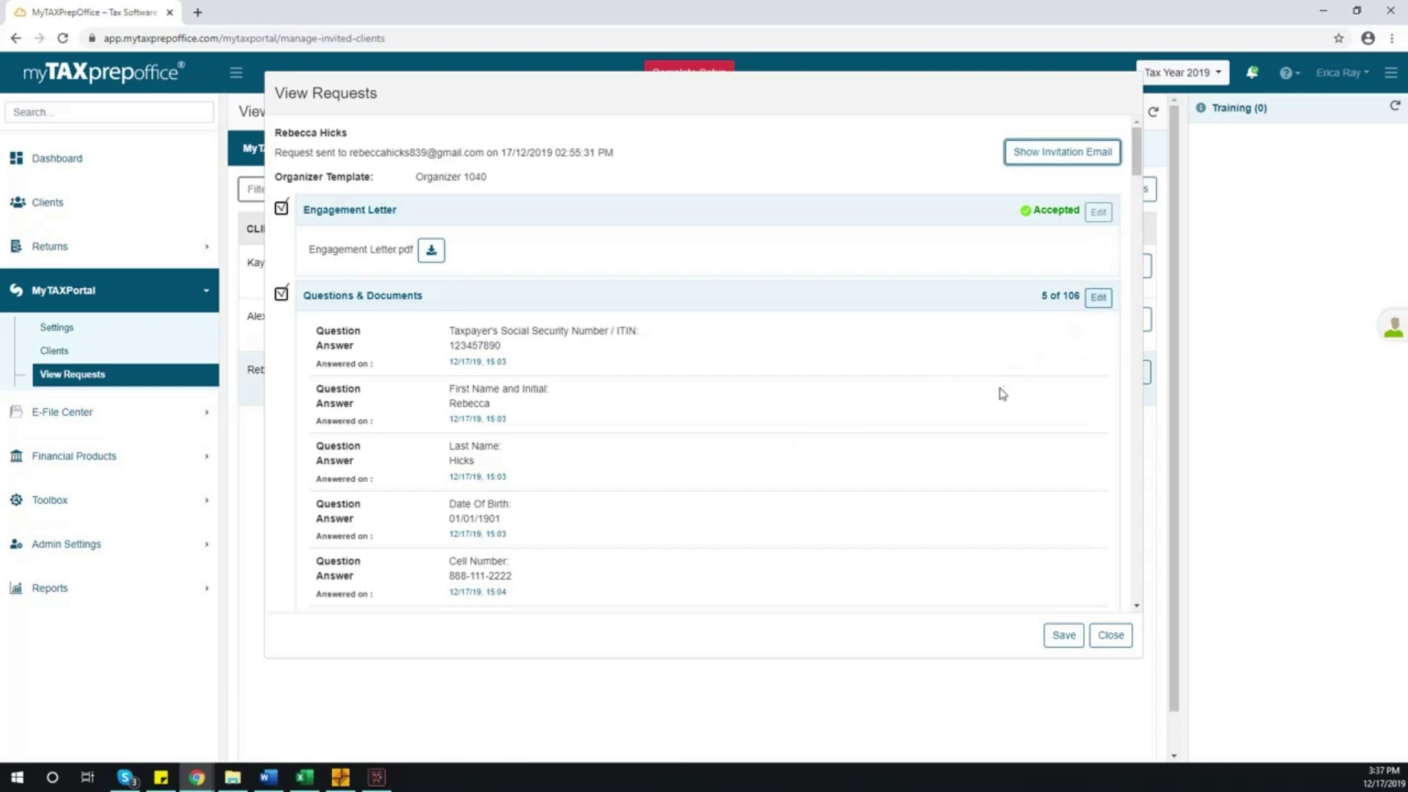
click(1064, 634)
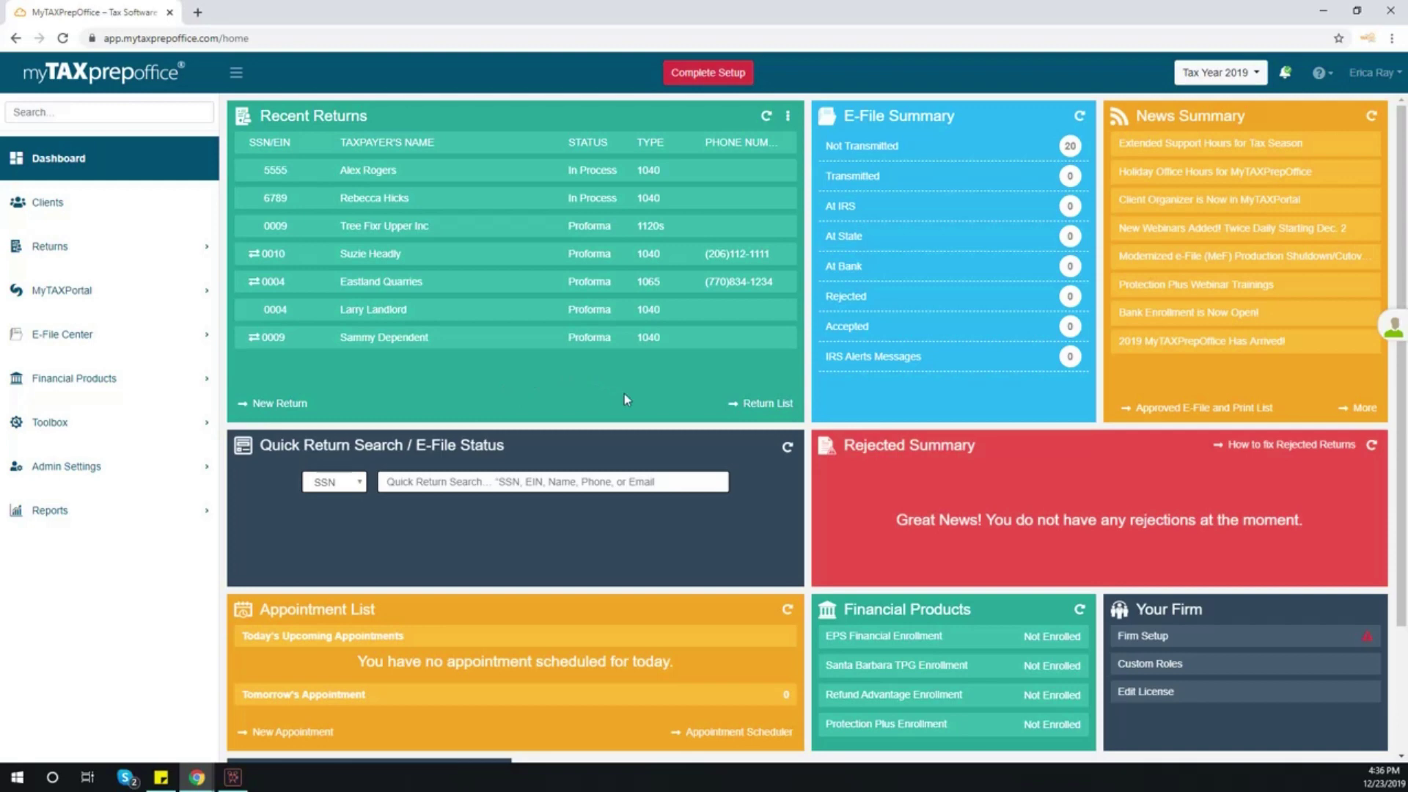
Open the client's 1040 return and scroll through its MyTAXPortal answers, engagement letter and SAMPLE DOCUMENT.pdf.
click(467, 180)
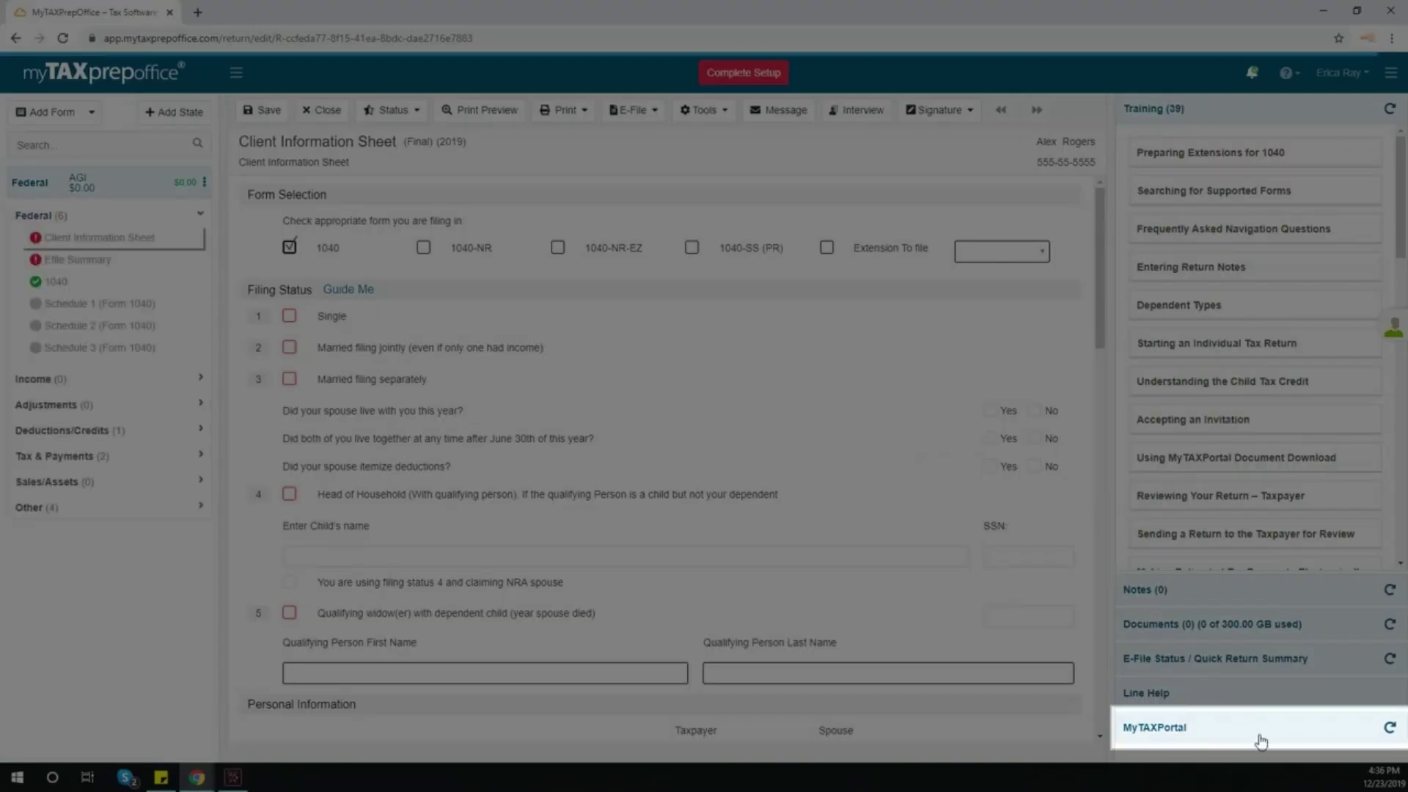
click(1261, 741)
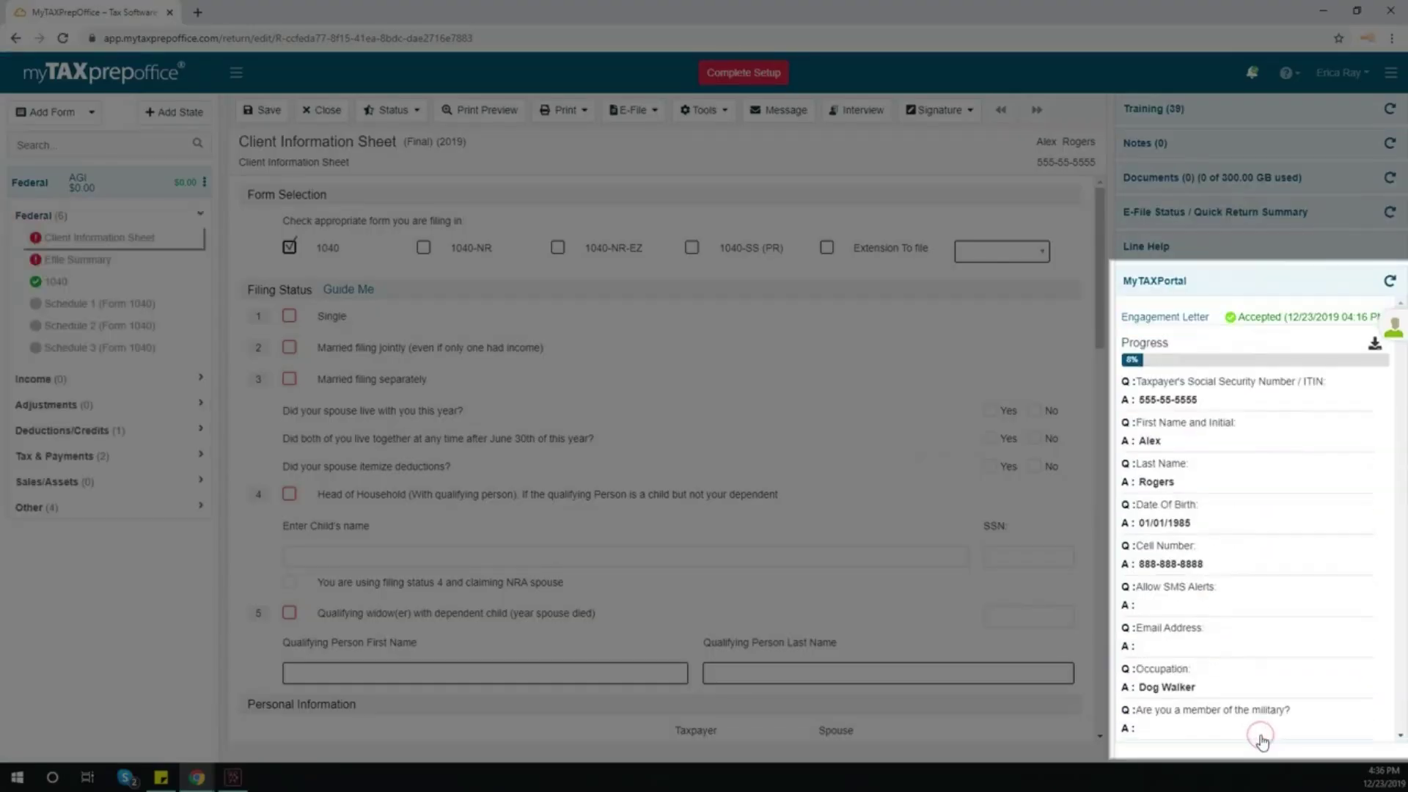
scroll(1330, 658, down, 4)
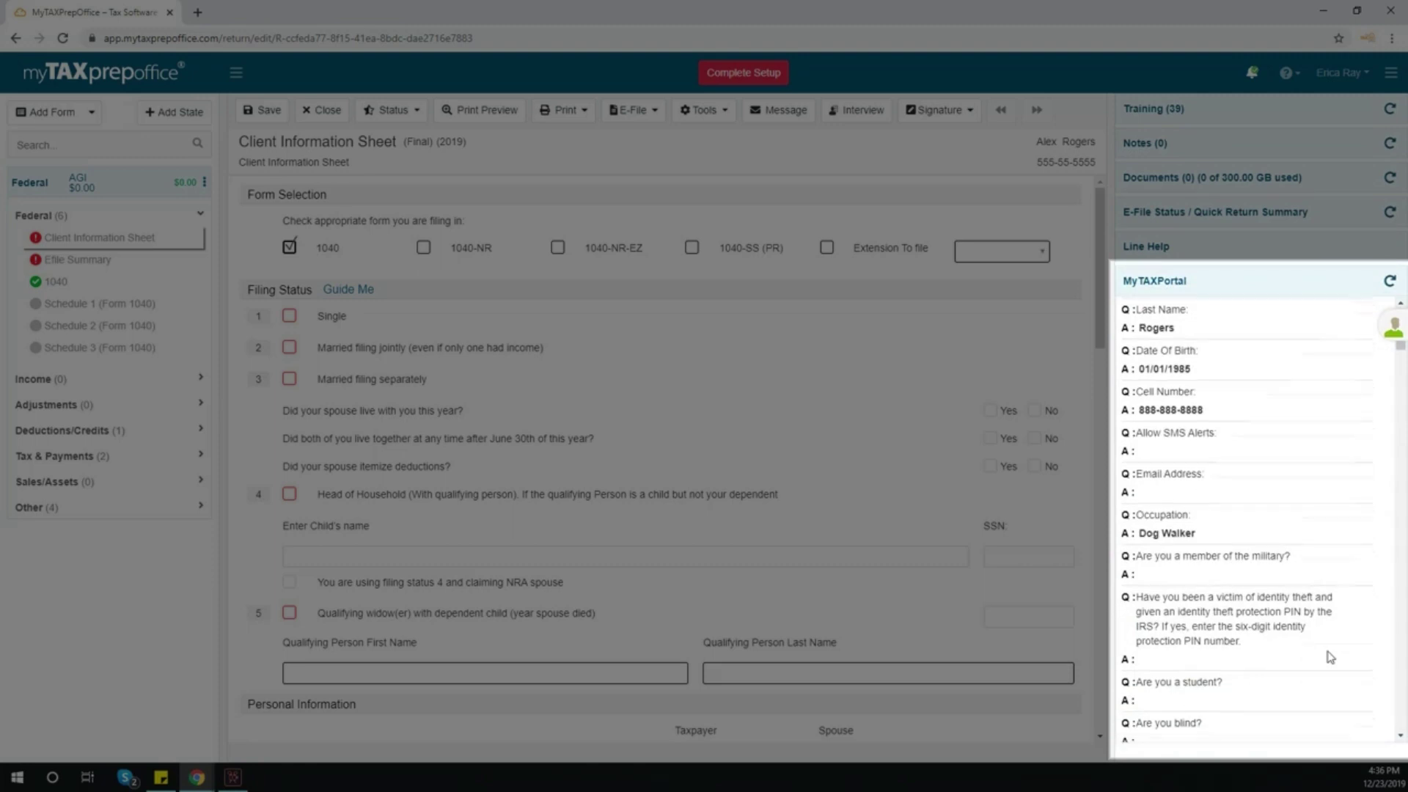
scroll(1335, 638, down, 2)
drag(1397, 353, 1400, 530)
scroll(1326, 417, down, 10)
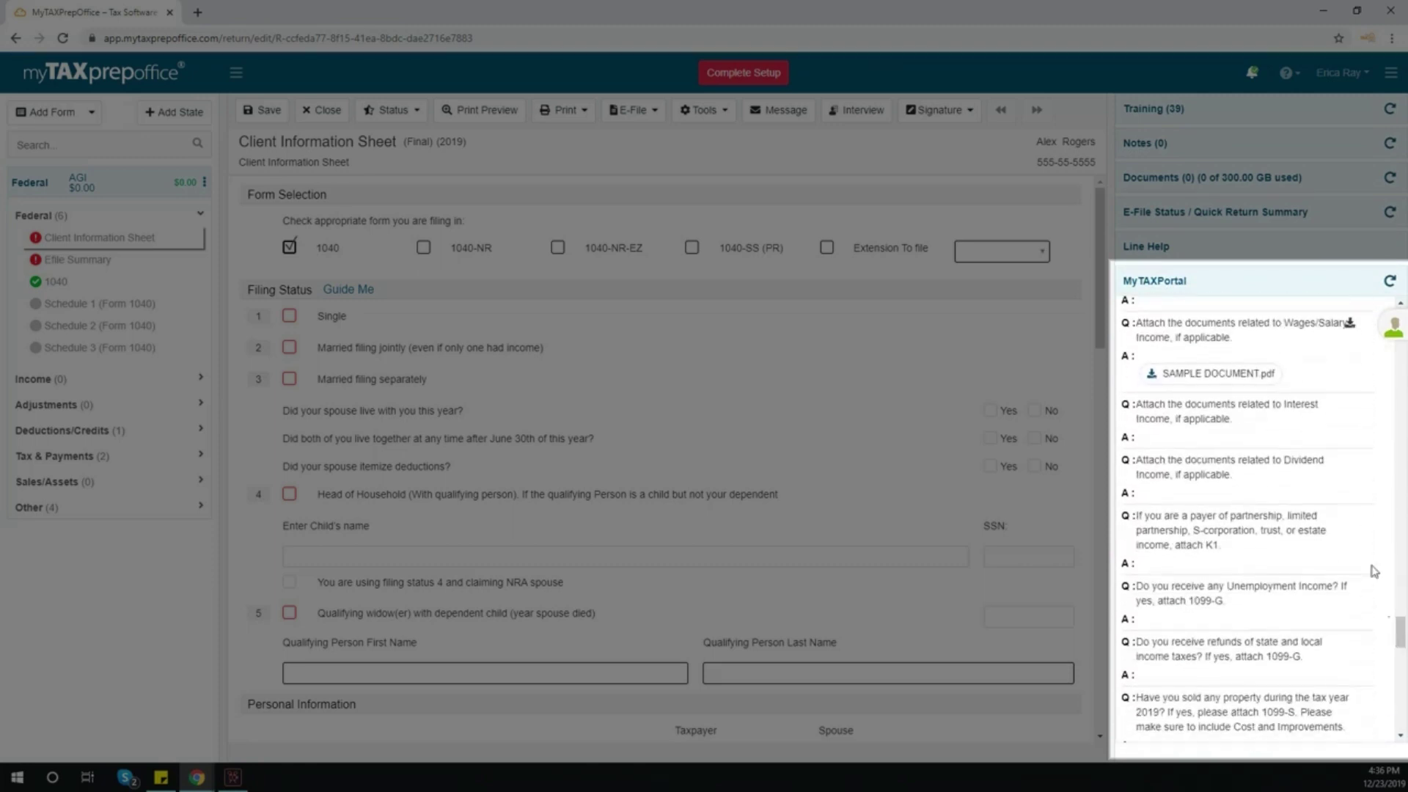